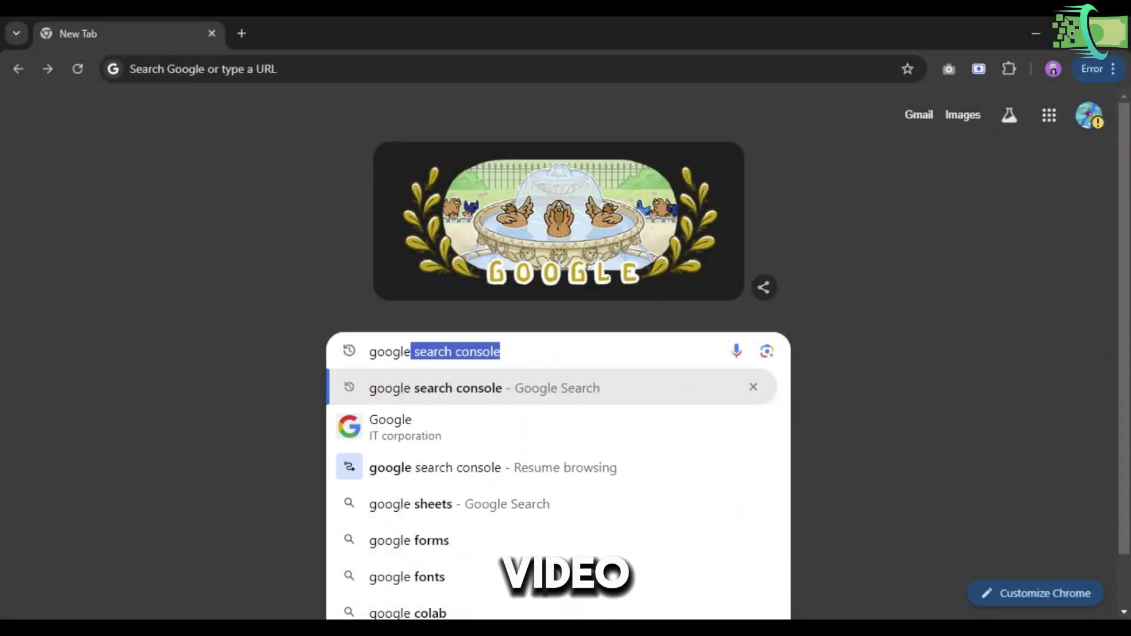
Step: Search the web for Google Search Console and start it from its about page
key("Return")
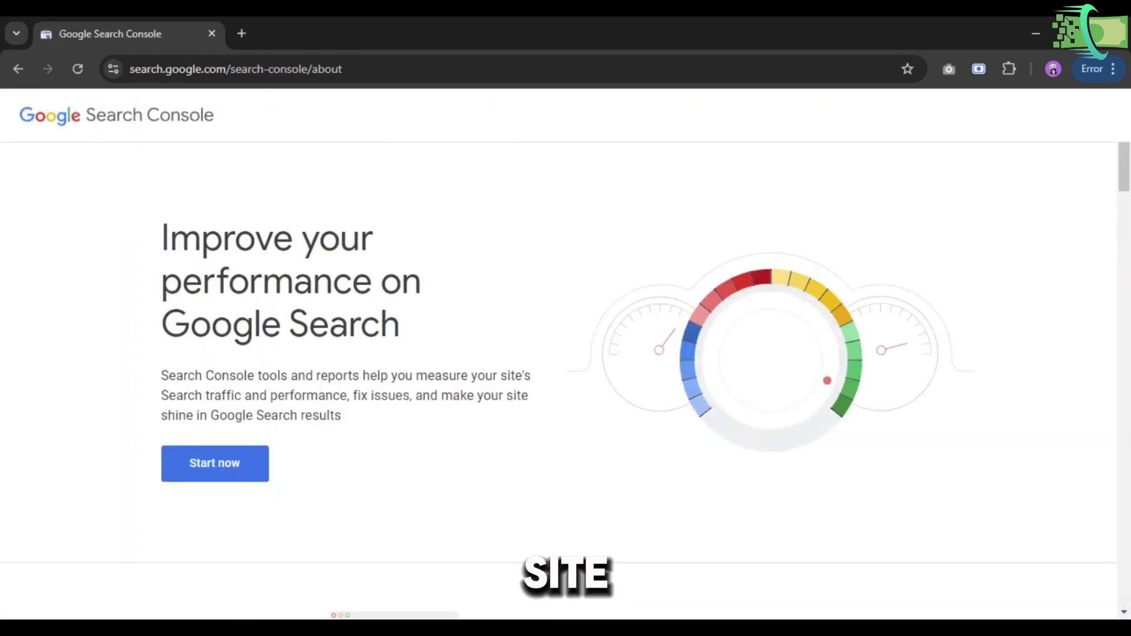
scroll(257, 273, "down", 3)
left_click(232, 272)
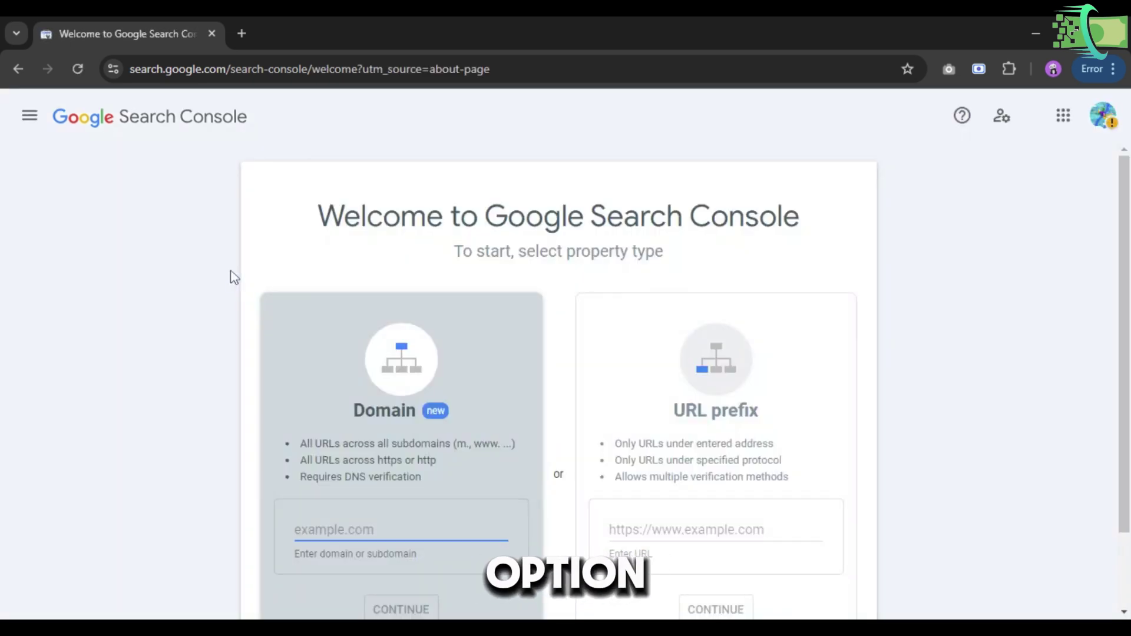
scroll(232, 277, "down", 3)
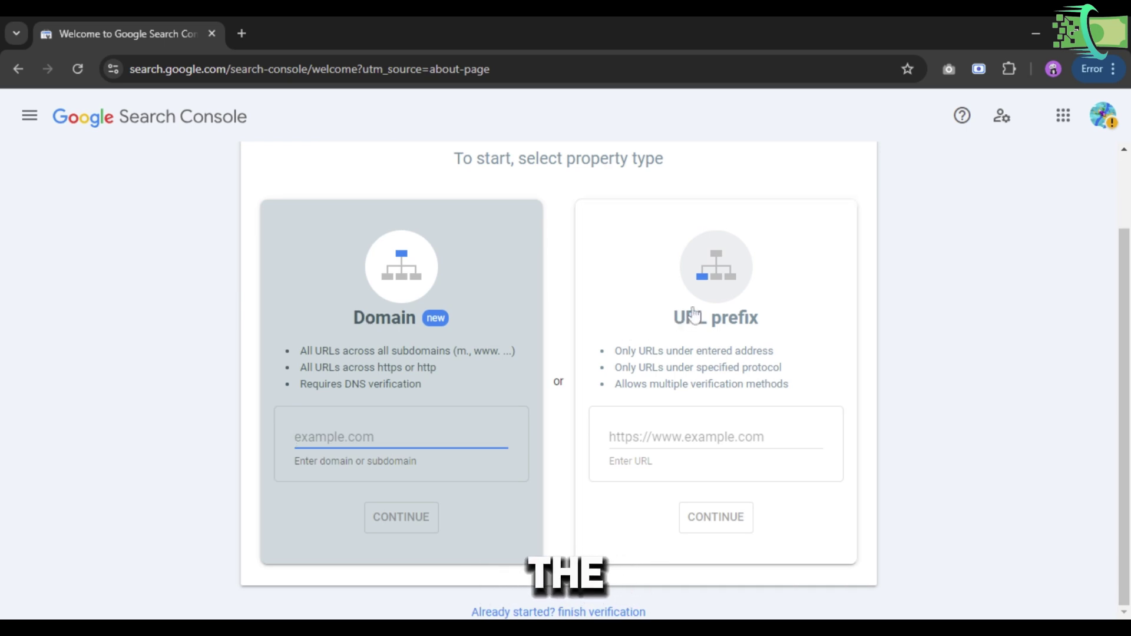
left_click(695, 312)
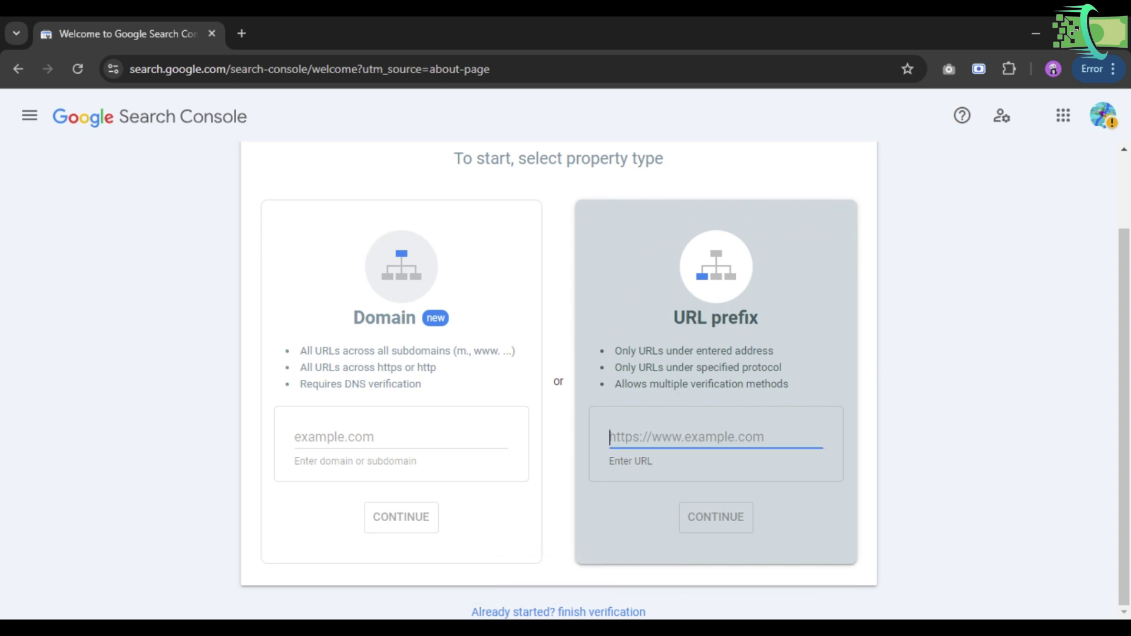
type("https://itrustconsultants.com/")
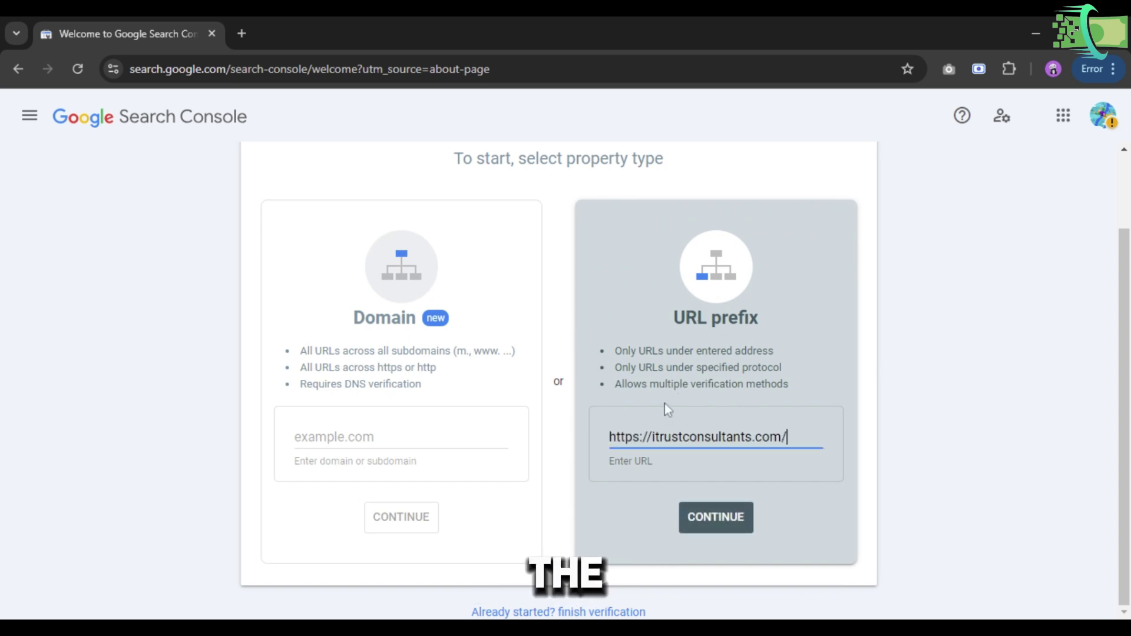
left_click(734, 529)
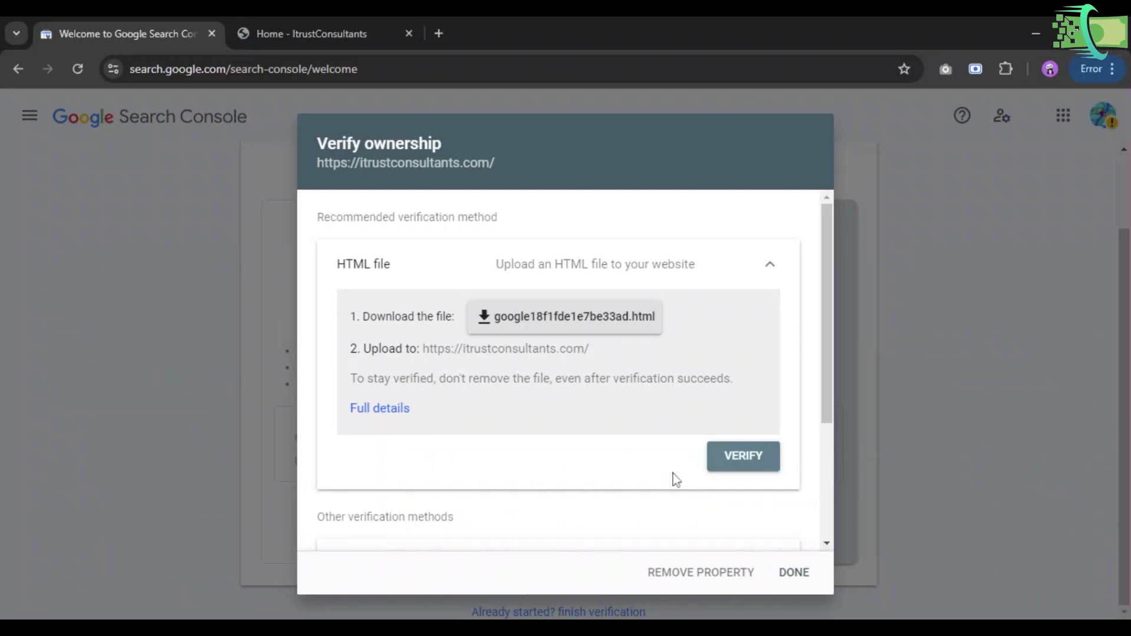
left_click(581, 321)
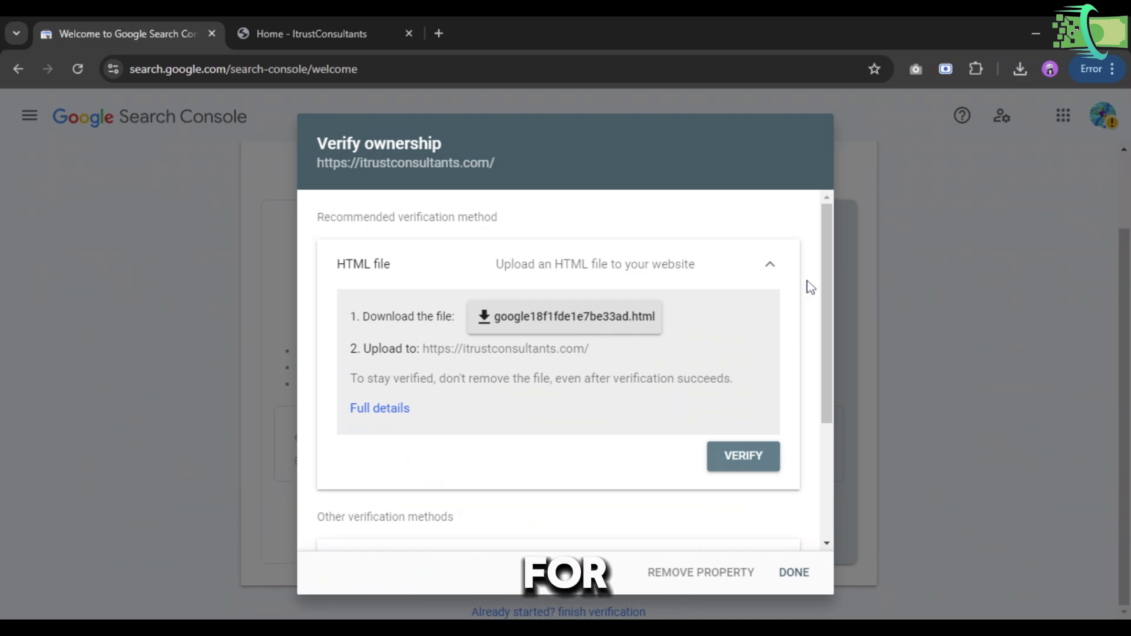
left_click_drag(826, 270, 835, 391)
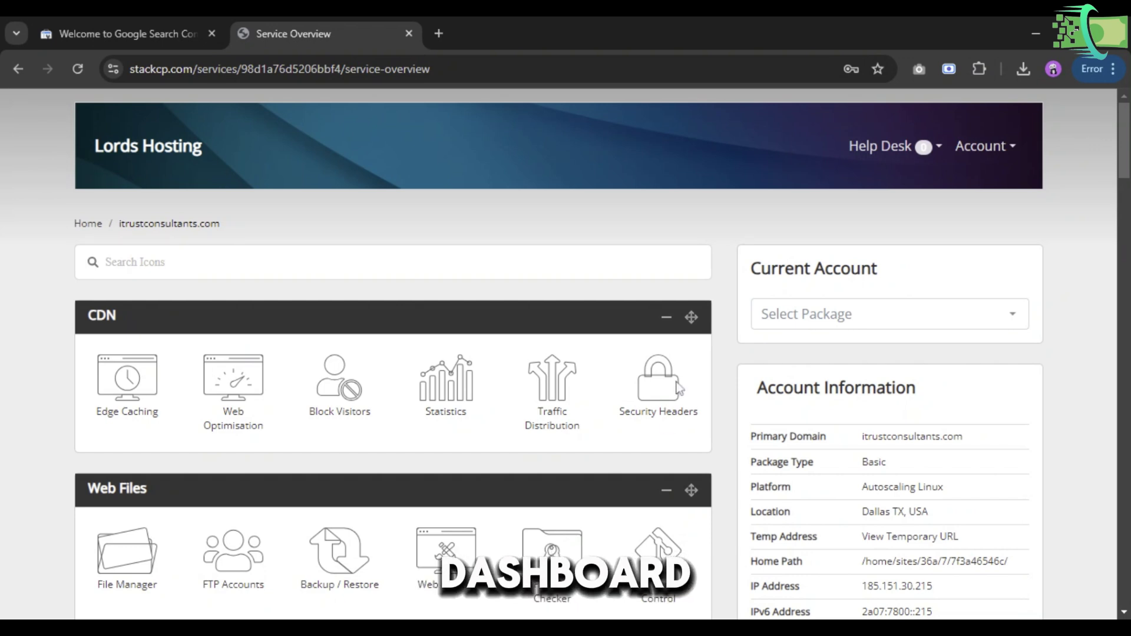
Step: Find the File Manager by searching 'file' and open the public_html folder
left_click(409, 271)
type("file")
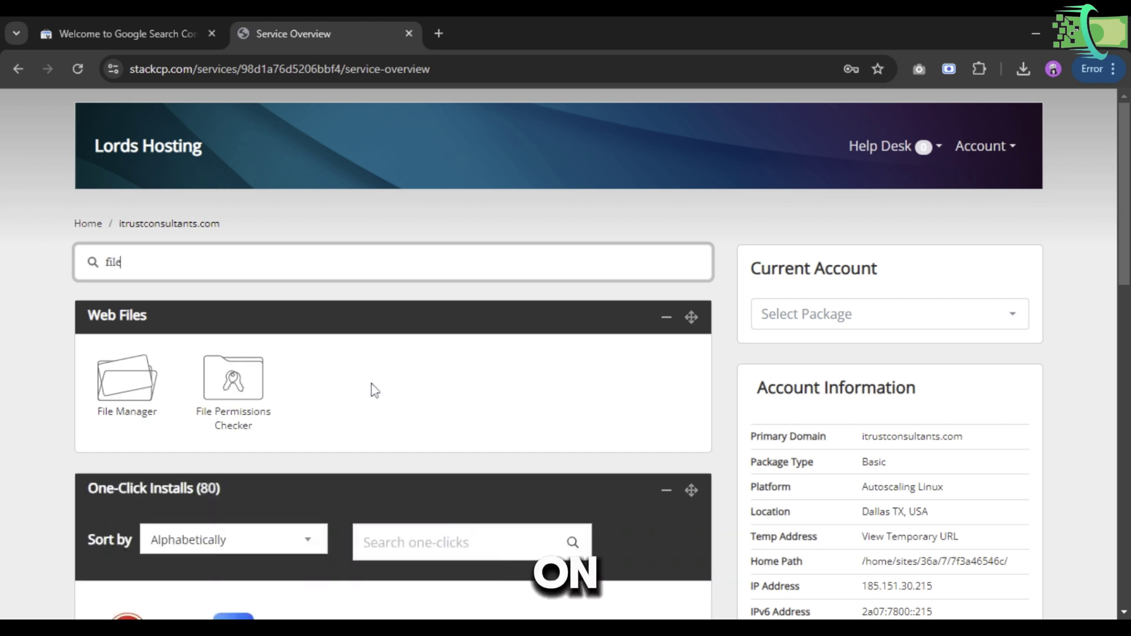
left_click(139, 407)
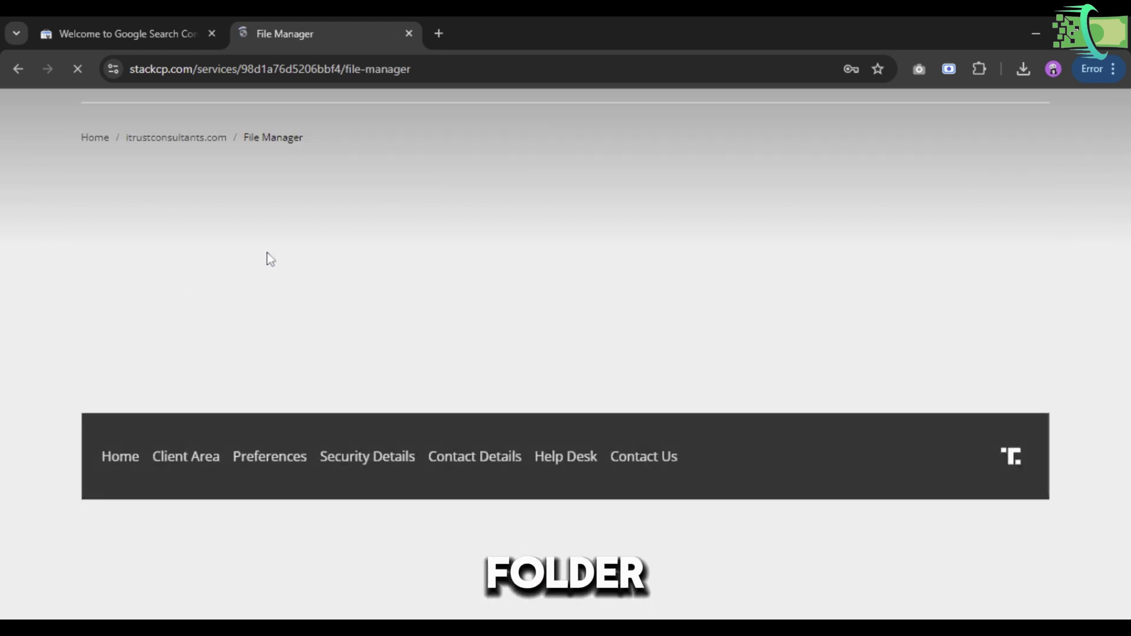
scroll(394, 323, "down", 3)
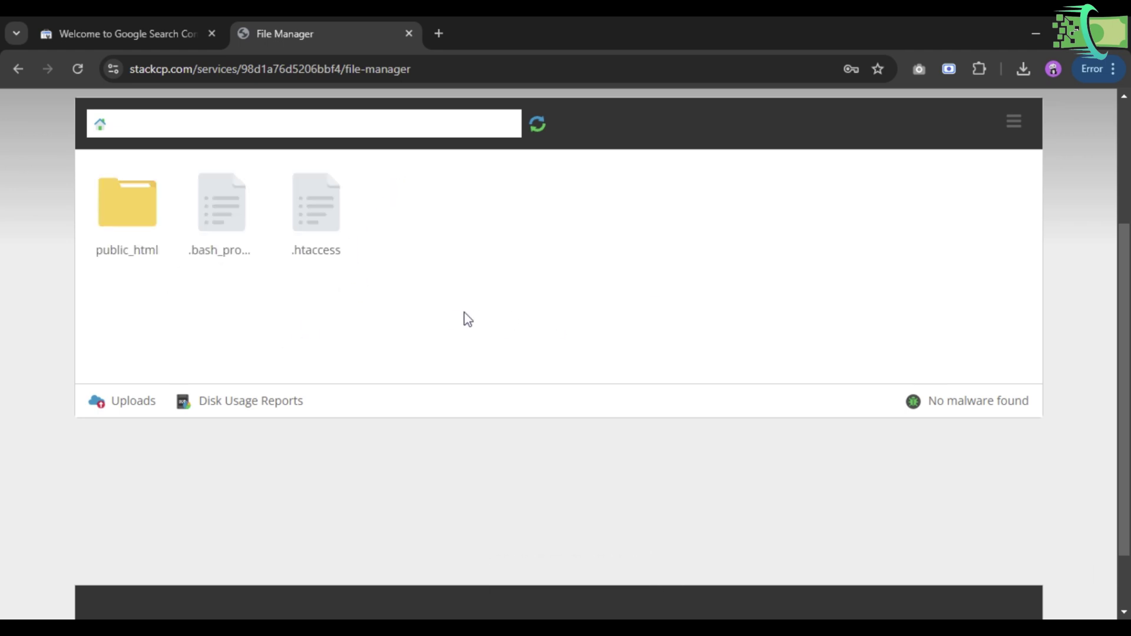
double_click(140, 217)
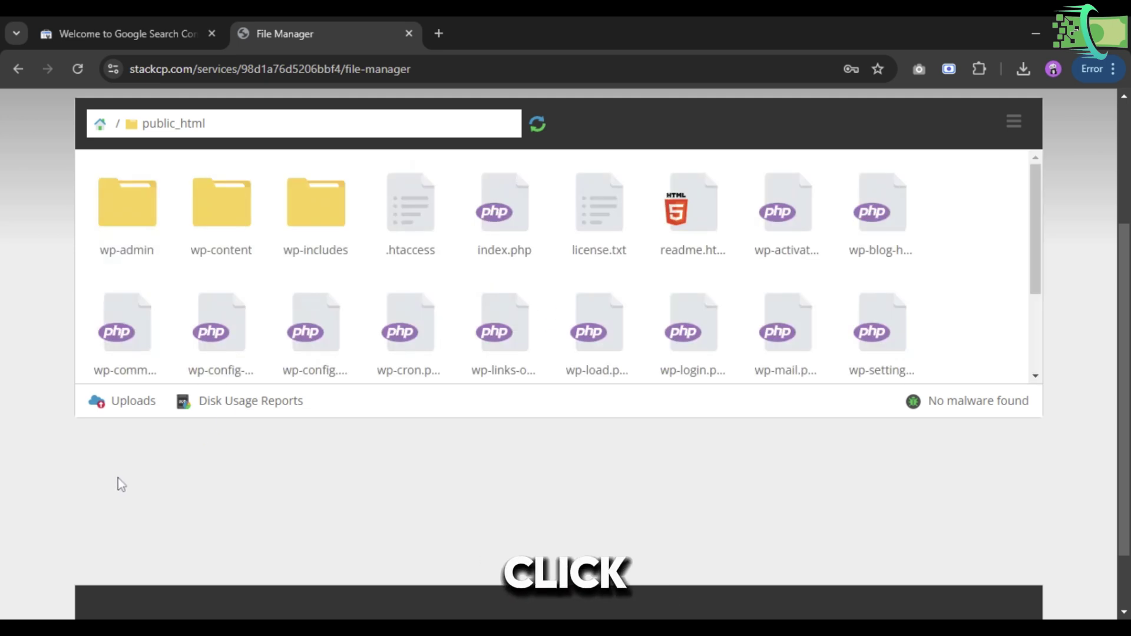
Step: Upload google18f1fde1e7be33ad (1).html from Chrome's downloads into public_html
left_click(120, 403)
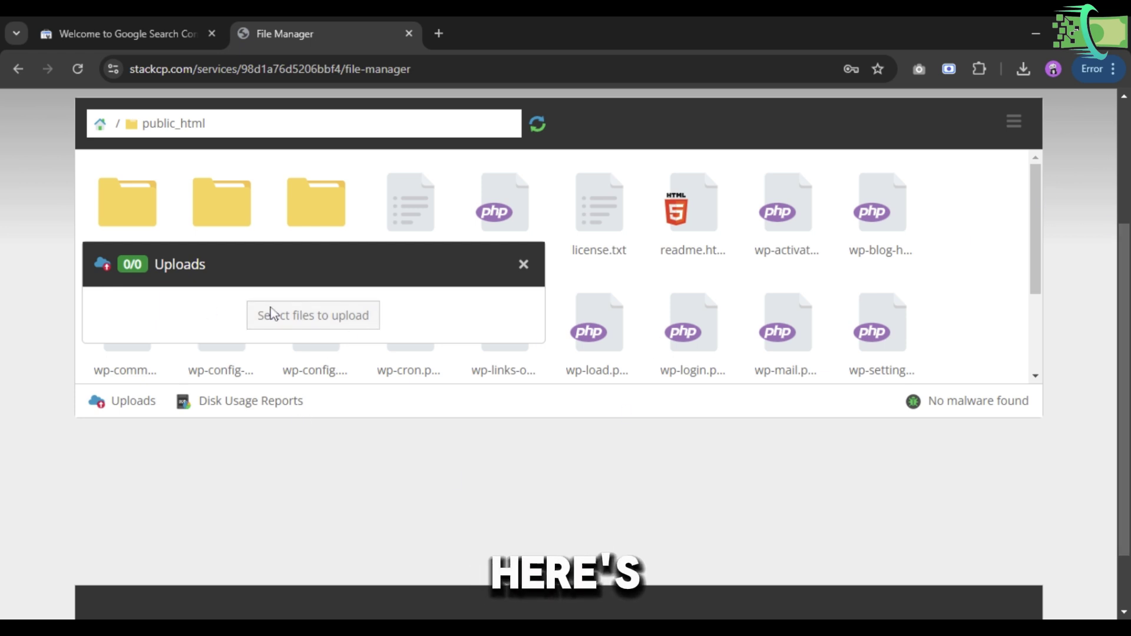
left_click(296, 321)
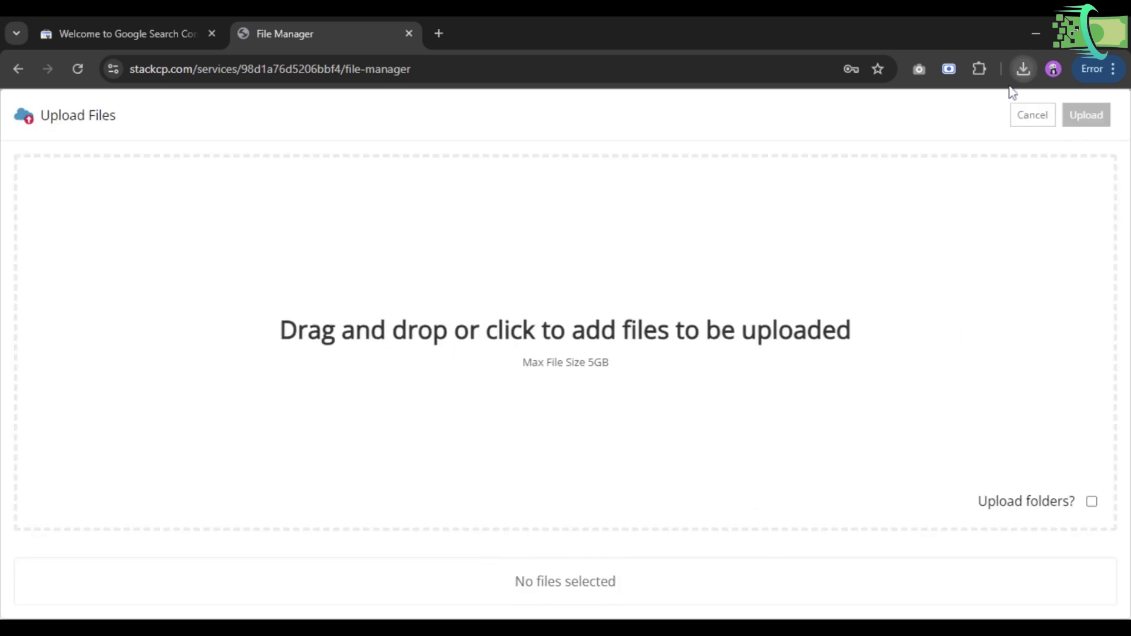
left_click(1023, 69)
left_click_drag(955, 118, 851, 285)
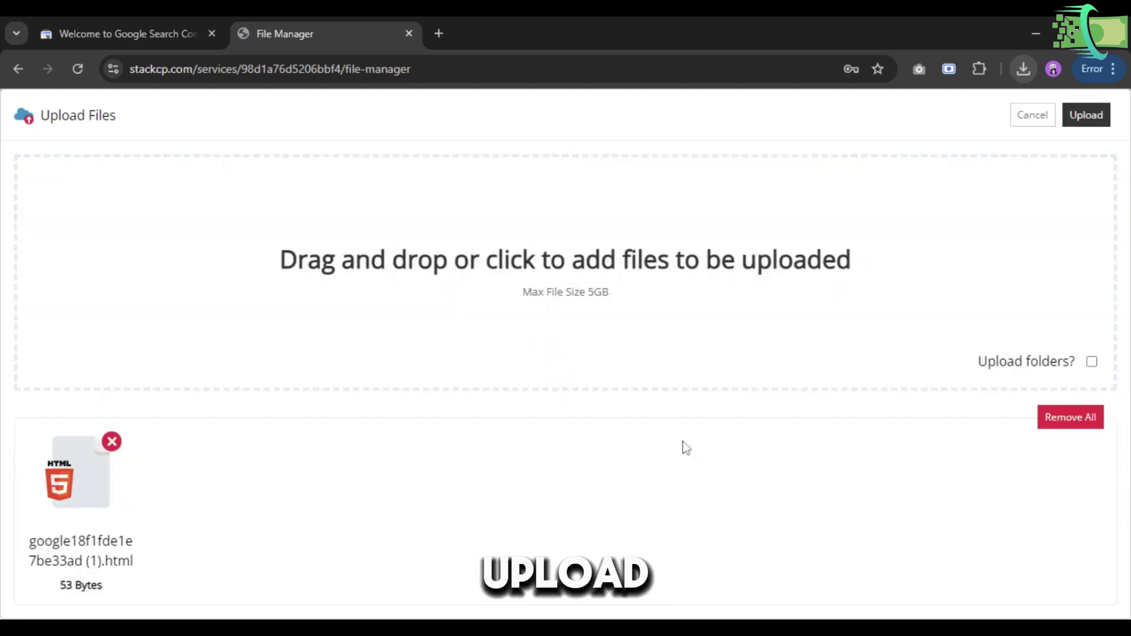
left_click(1085, 115)
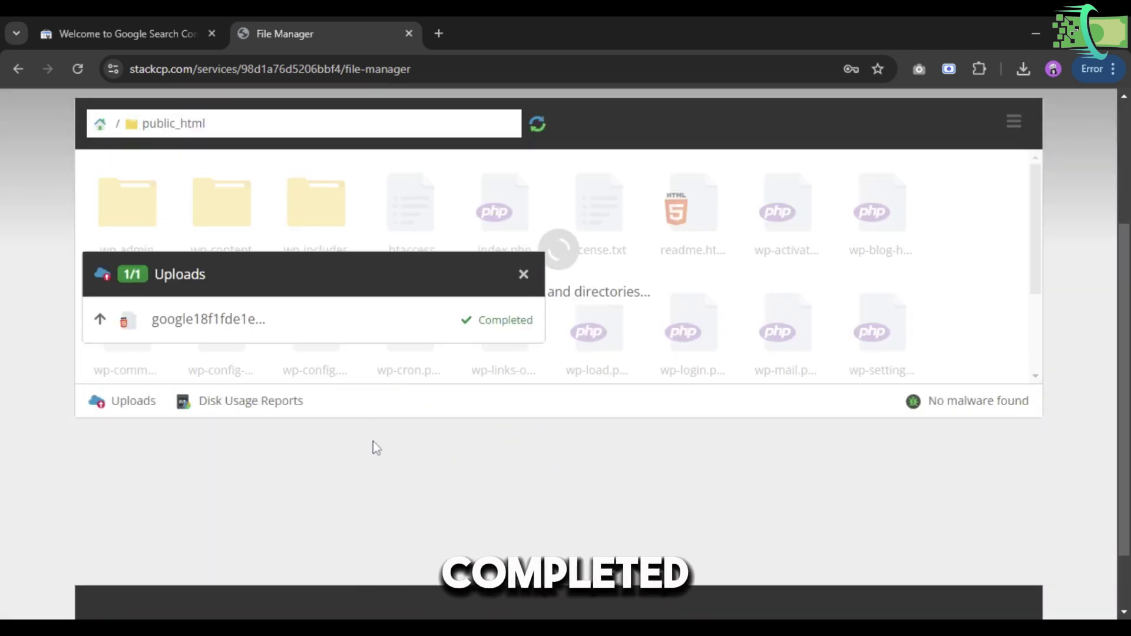
Step: Return to the Search Console tab to complete the ownership verification
left_click(168, 20)
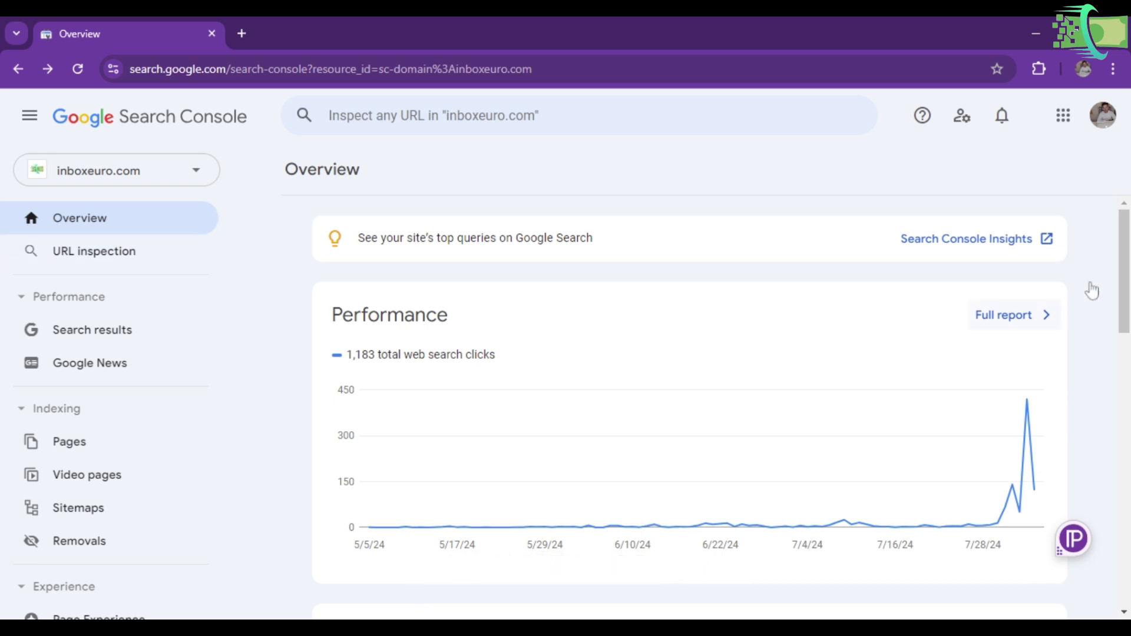
left_click_drag(1122, 269, 1122, 297)
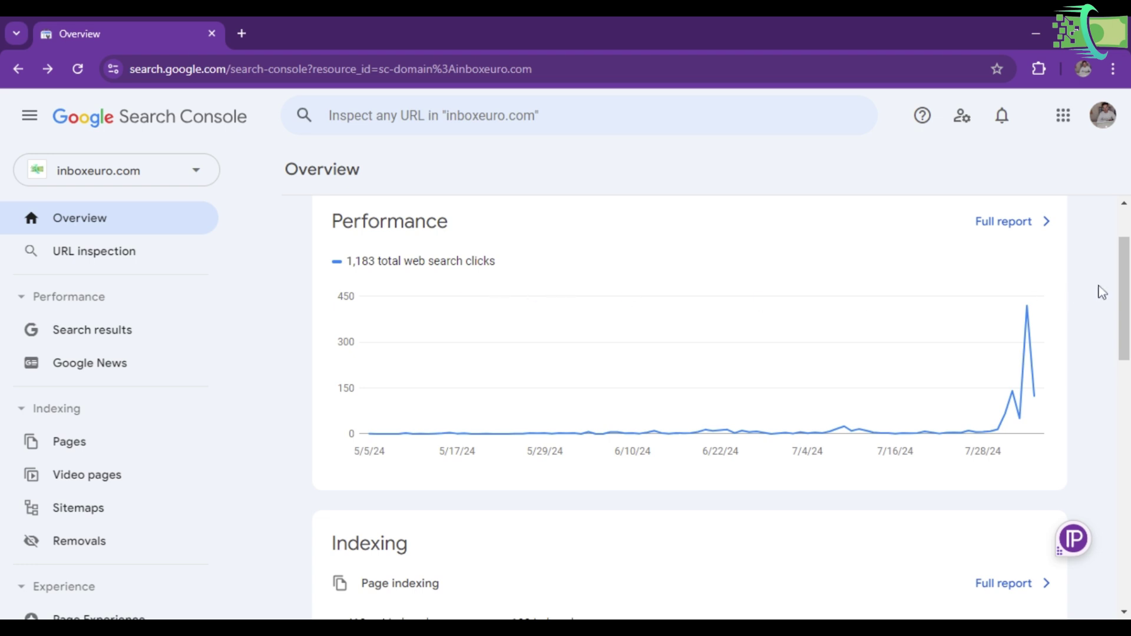
scroll(1128, 289, "down", 5)
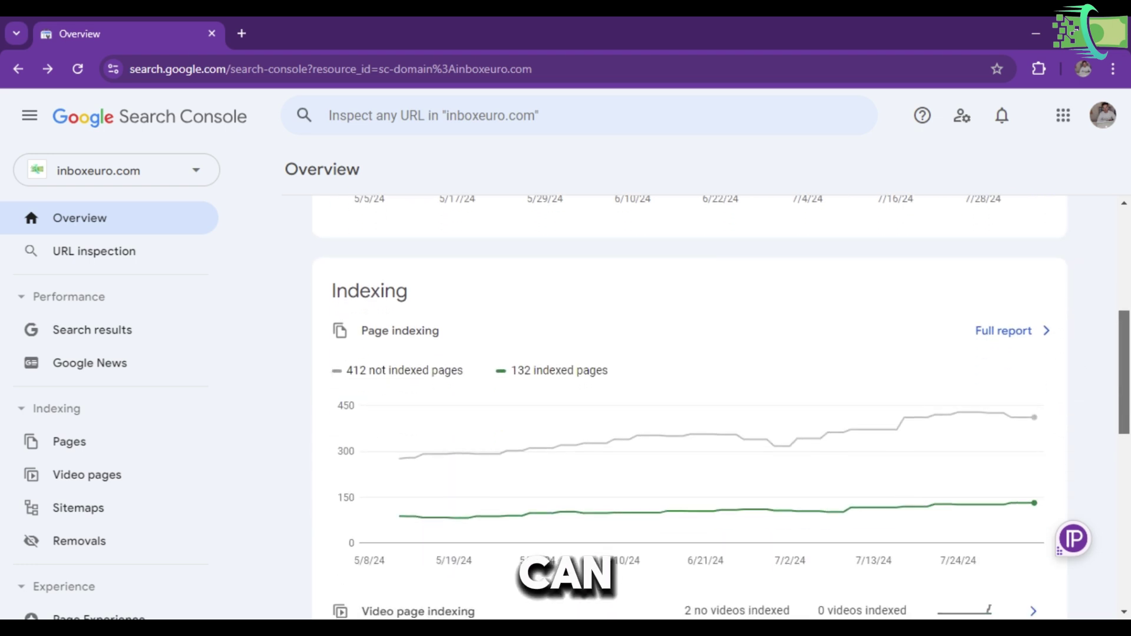
scroll(690, 407, "down", 1)
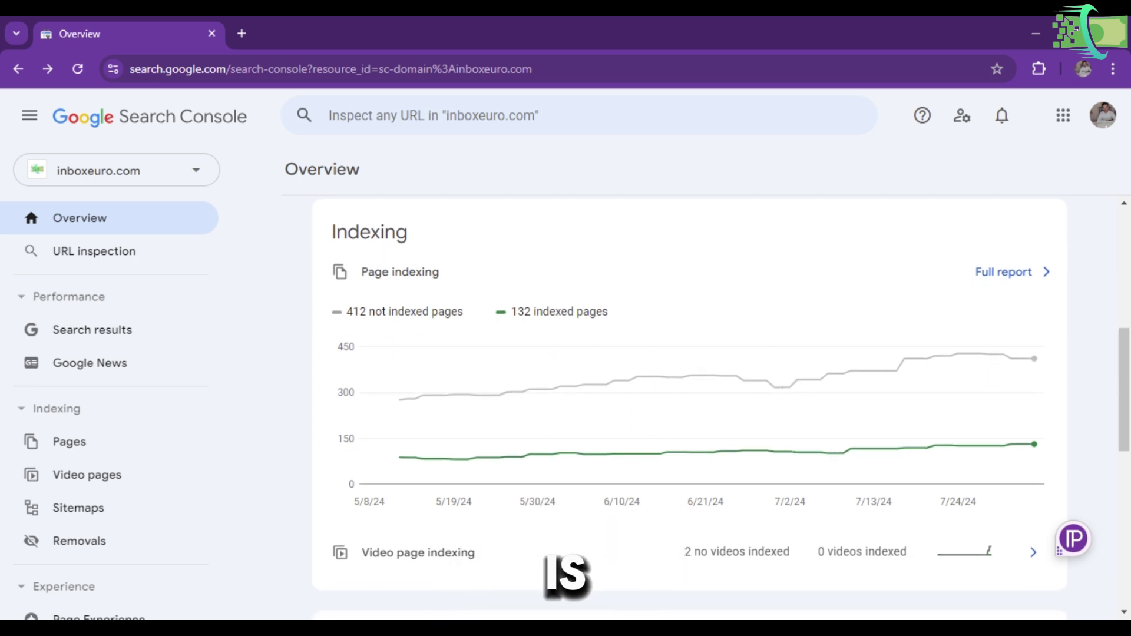
double_click(553, 312)
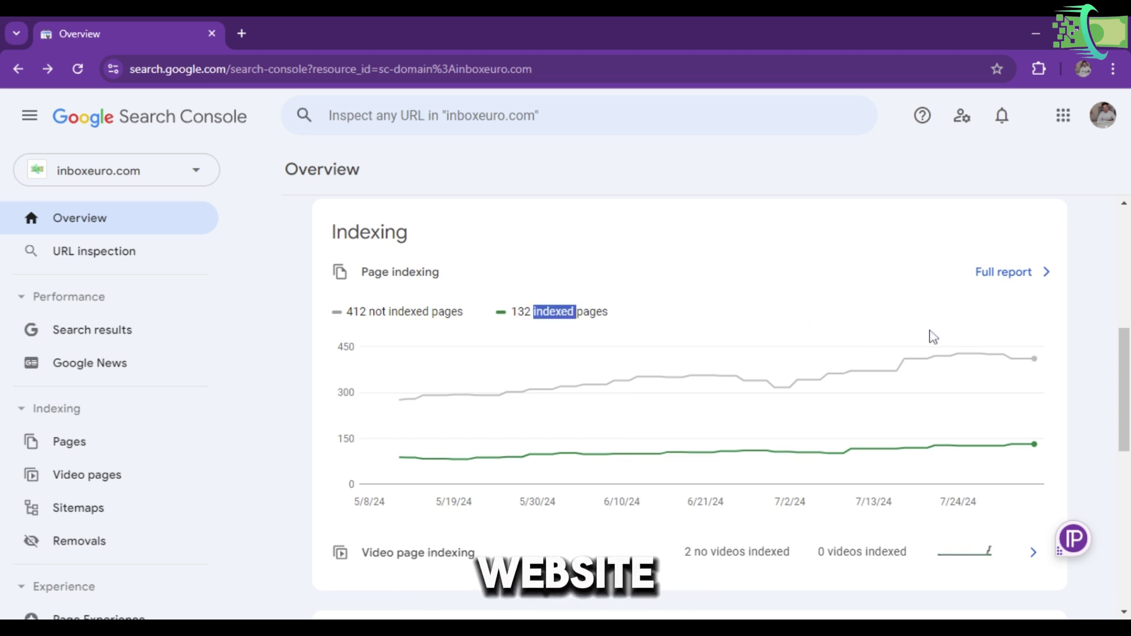
left_click_drag(1125, 369, 1127, 488)
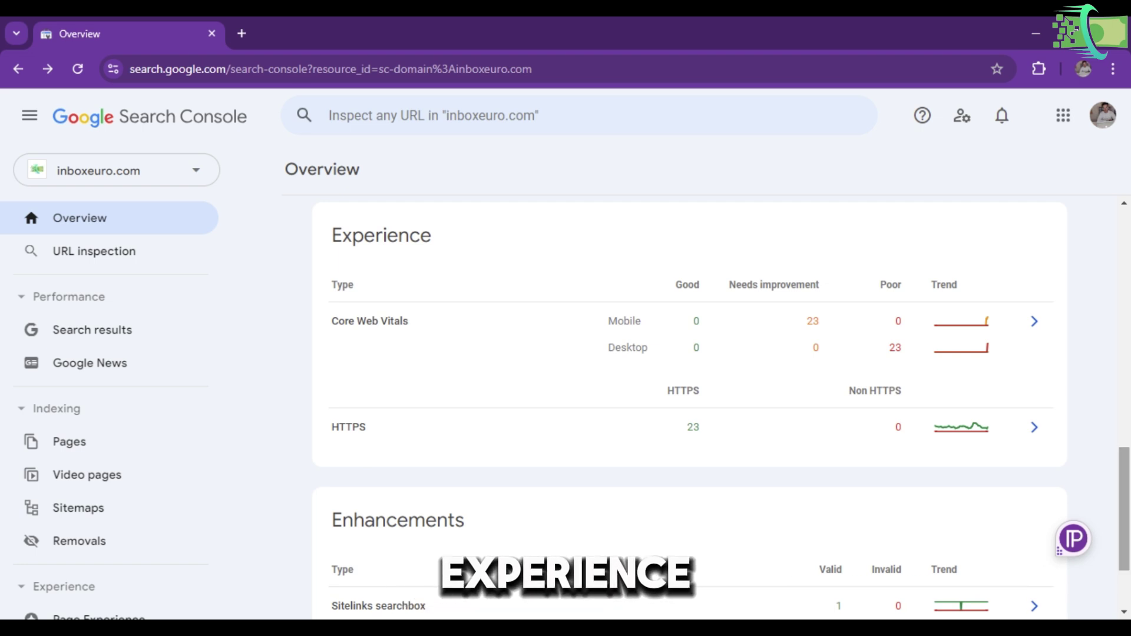
scroll(689, 407, "down", 2)
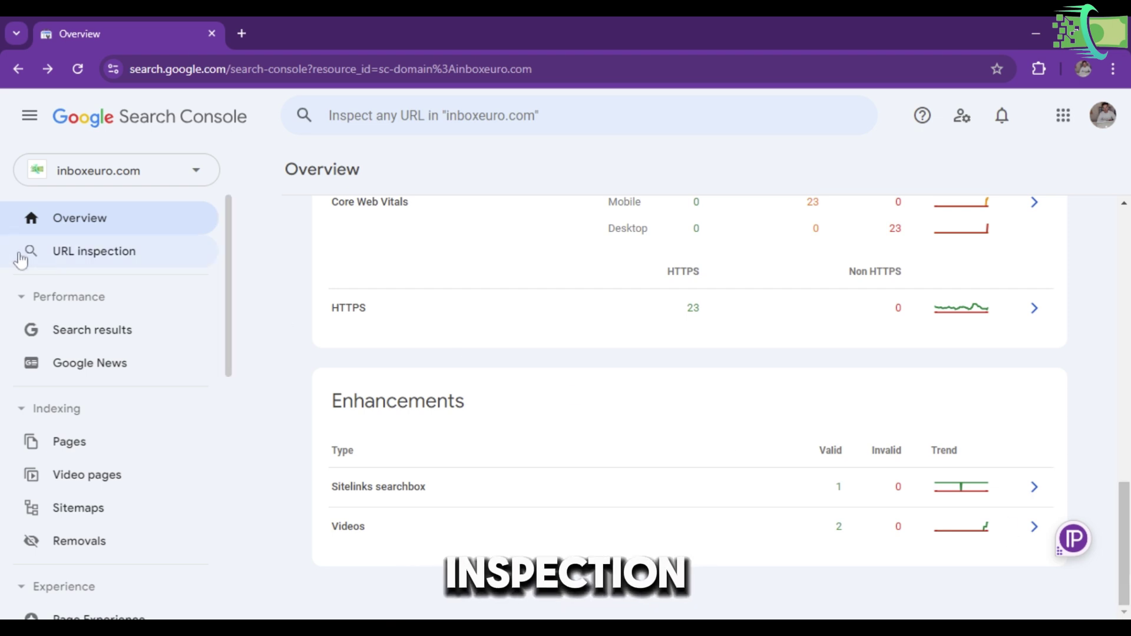
Step: Try URL inspection, then show Search results performance: 1.18K clicks, 3.64K impressions
left_click(94, 259)
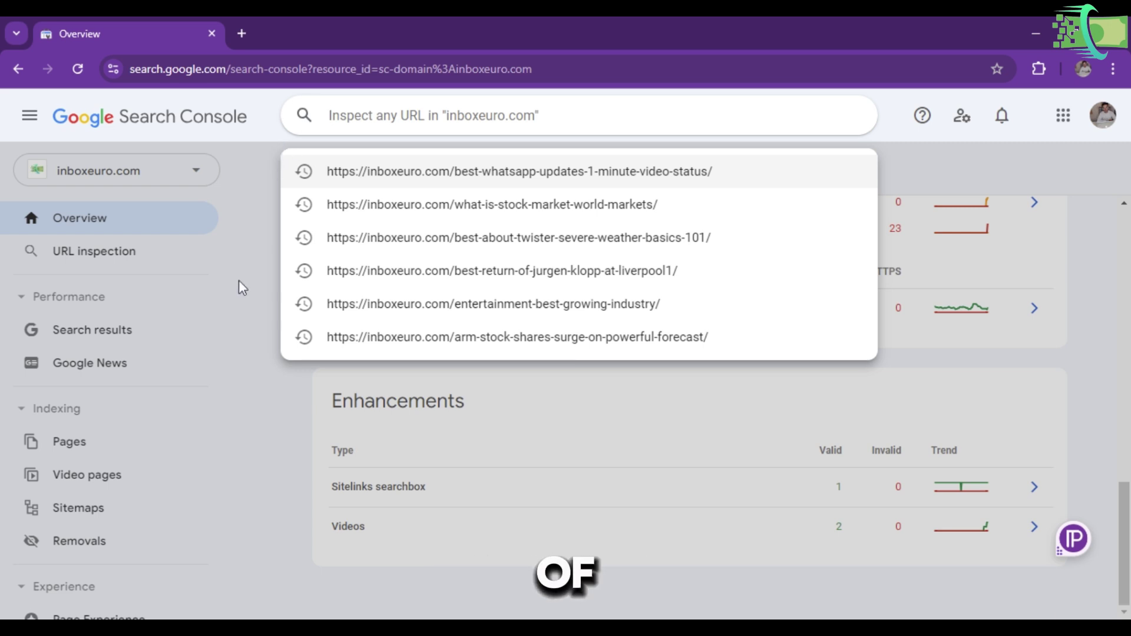
left_click(142, 327)
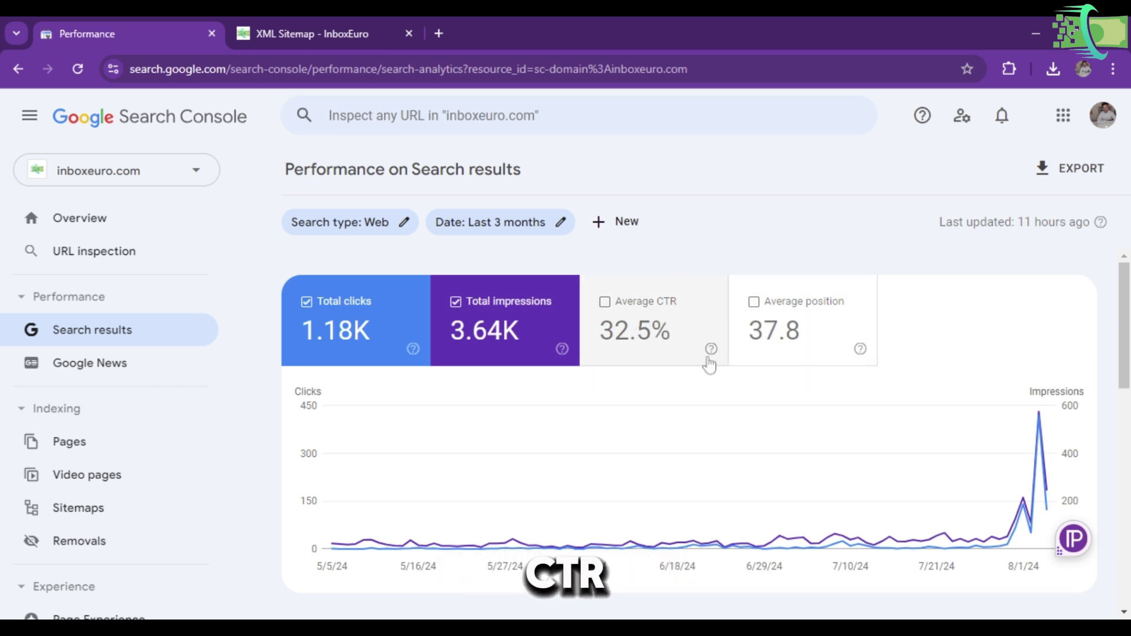
Step: Review Search results metrics, then view Google News performance: 7 clicks, 135 impressions, 5.2% CTR
mouse_move(710, 355)
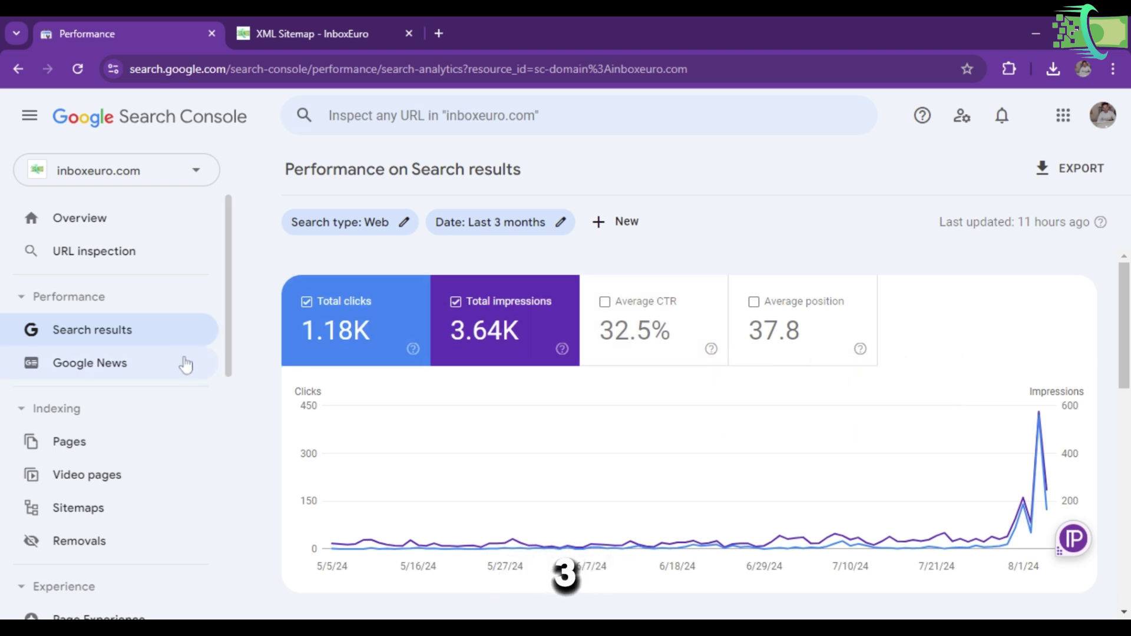
left_click(128, 369)
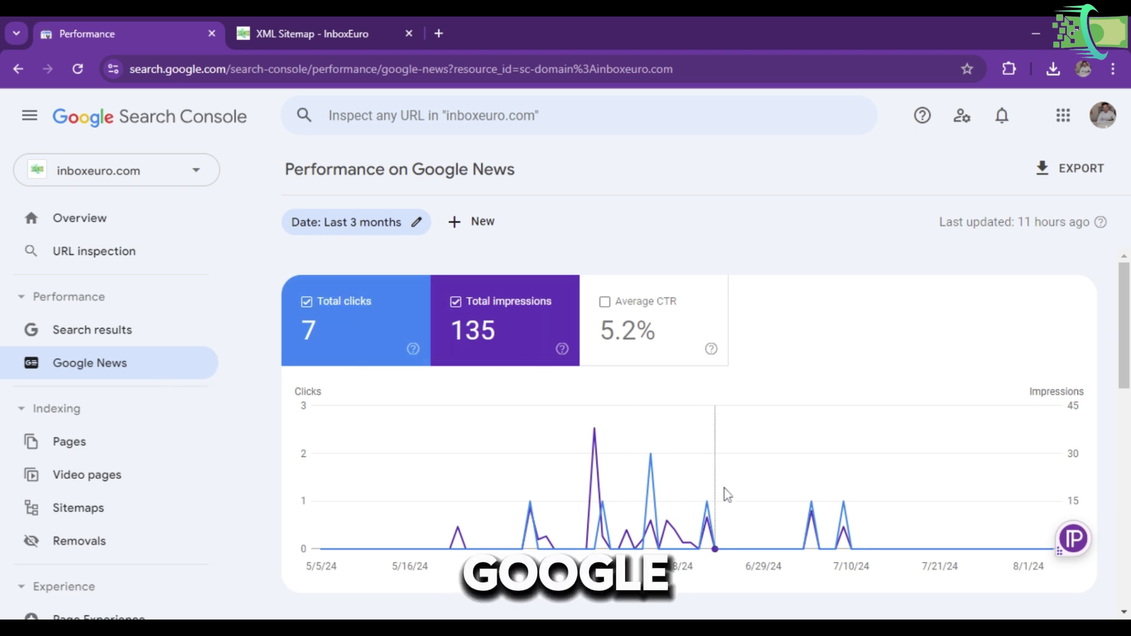
mouse_move(407, 487)
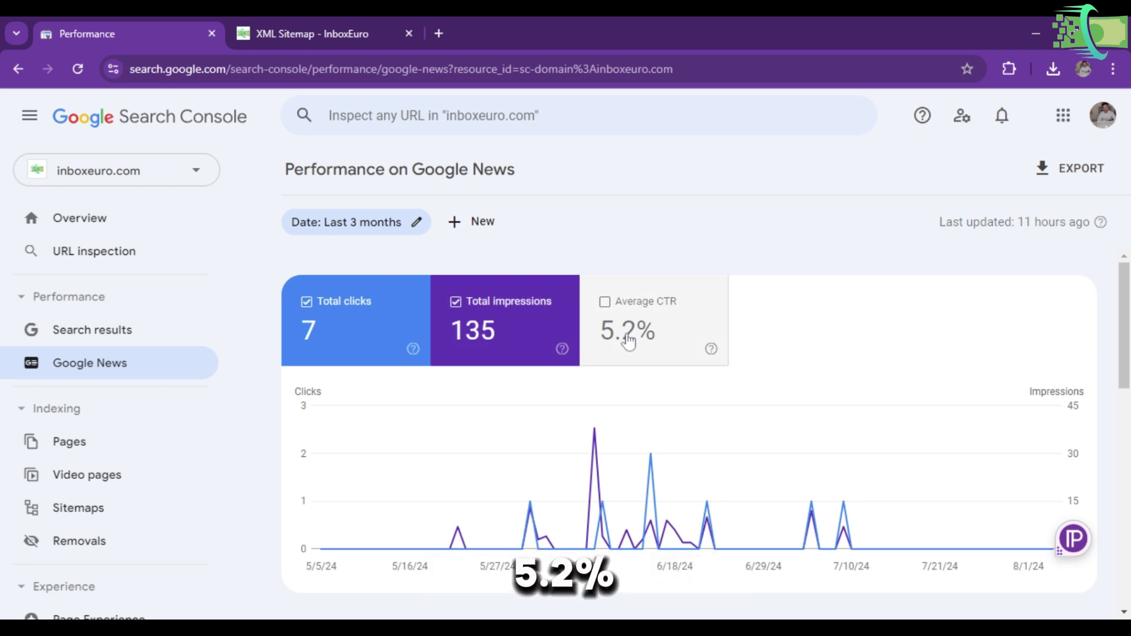
Step: Open Page indexing, then Video pages showing 2 pages with no video indexed
left_click(96, 456)
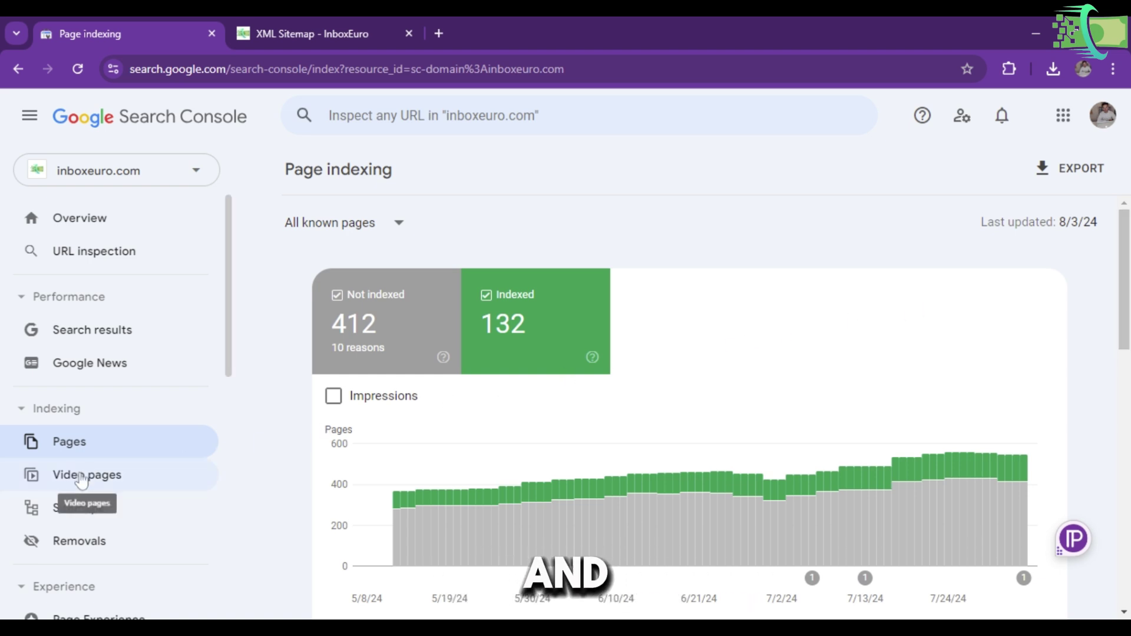
left_click(81, 480)
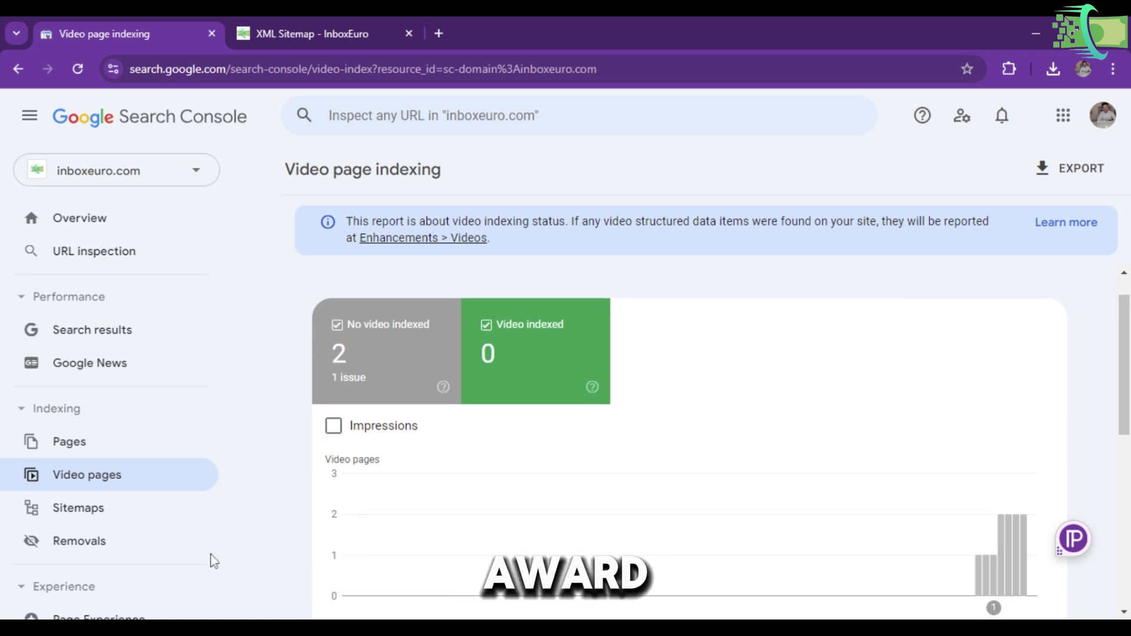
Step: Show the Sitemaps report with sitemap_index.xml read successfully: 206 pages, 2 videos
left_click(131, 523)
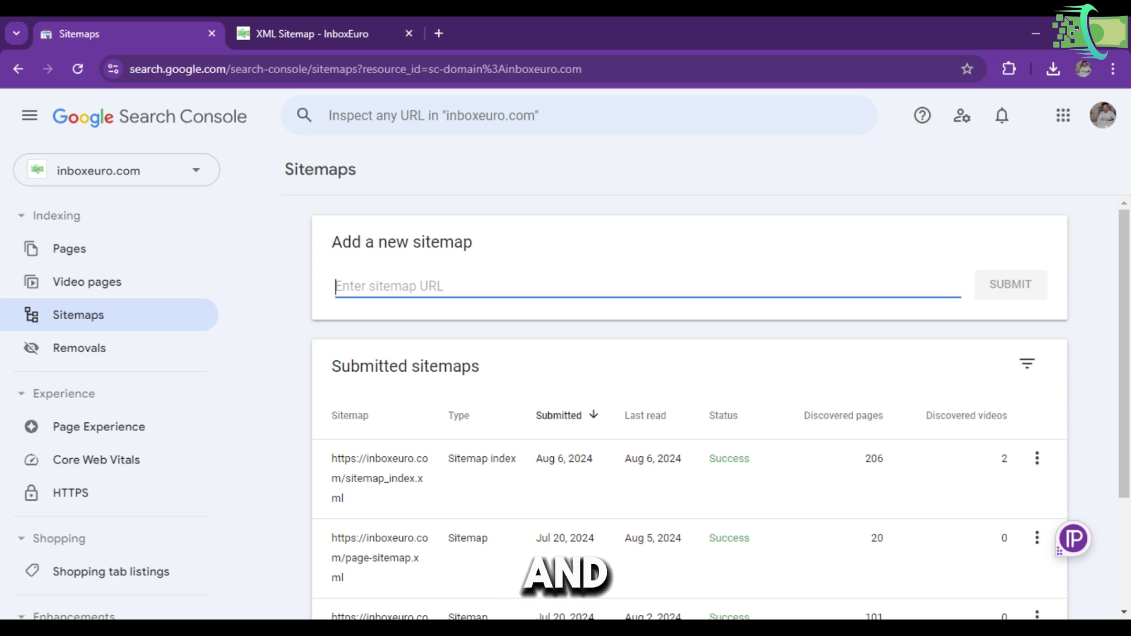
Step: Select the sitemap_index.xml part of the inboxeuro.com sitemap URL in the address bar
left_click(302, 20)
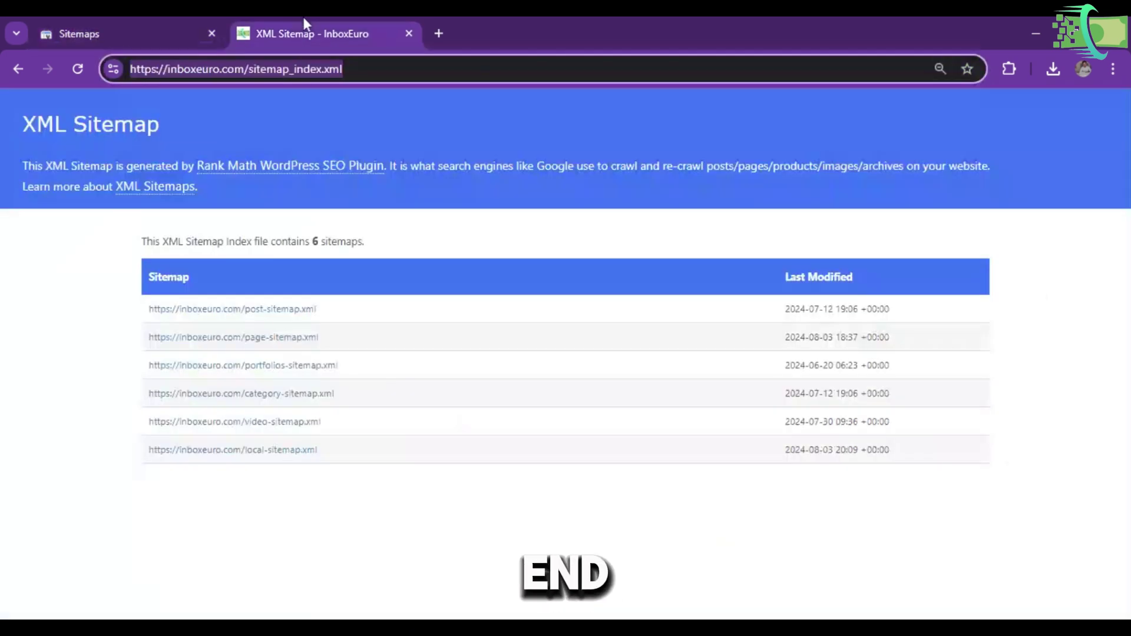
left_click(249, 77)
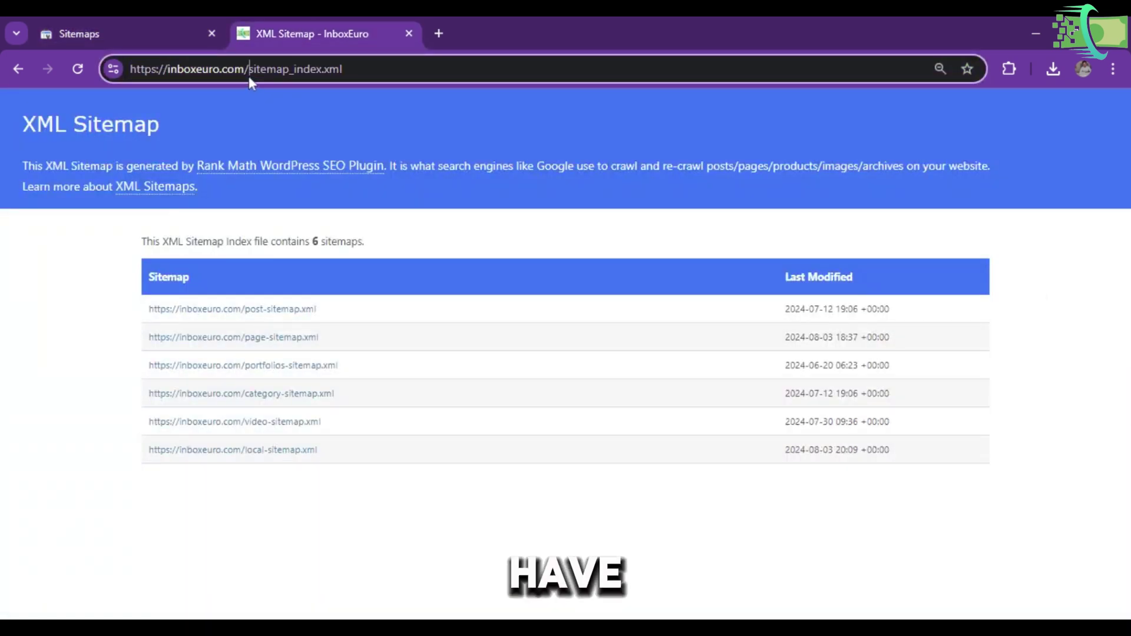
key("shift+Right")
key("shift+Right")
key("shift+Right")
key("shift+Right")
key("shift+Right")
key("shift+Right")
key("shift+Right")
key("shift+Right")
key("shift+Right")
key("shift+Right")
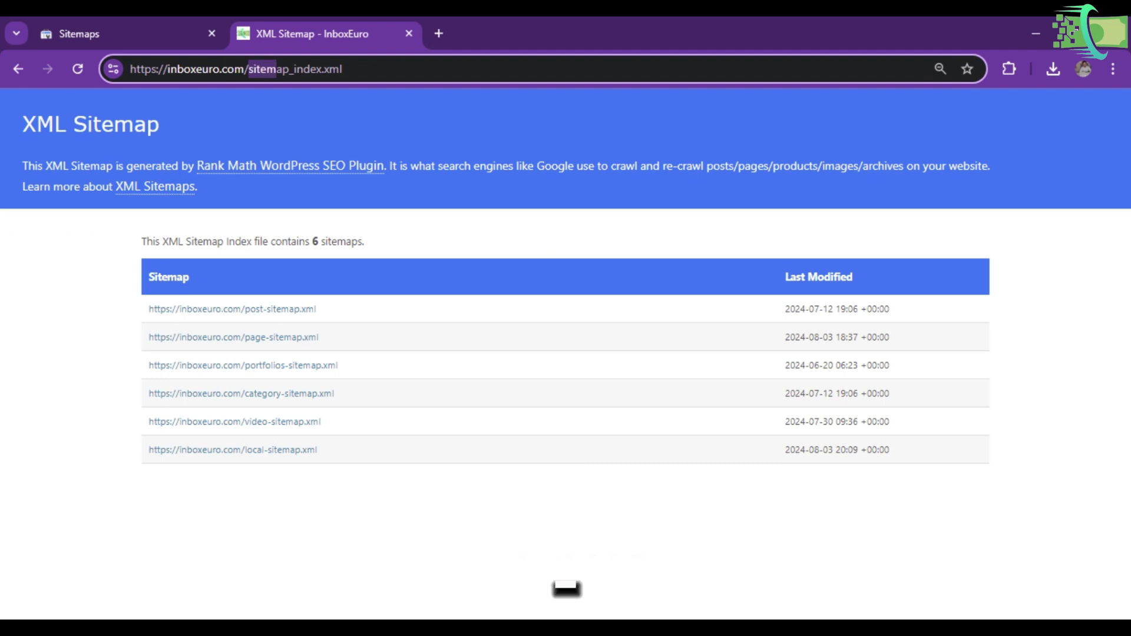
key("shift+Right")
key("shift+Right")
key("shift+Right")
key("shift+Right")
key("shift+Right")
key("shift+Right")
key("shift+Right")
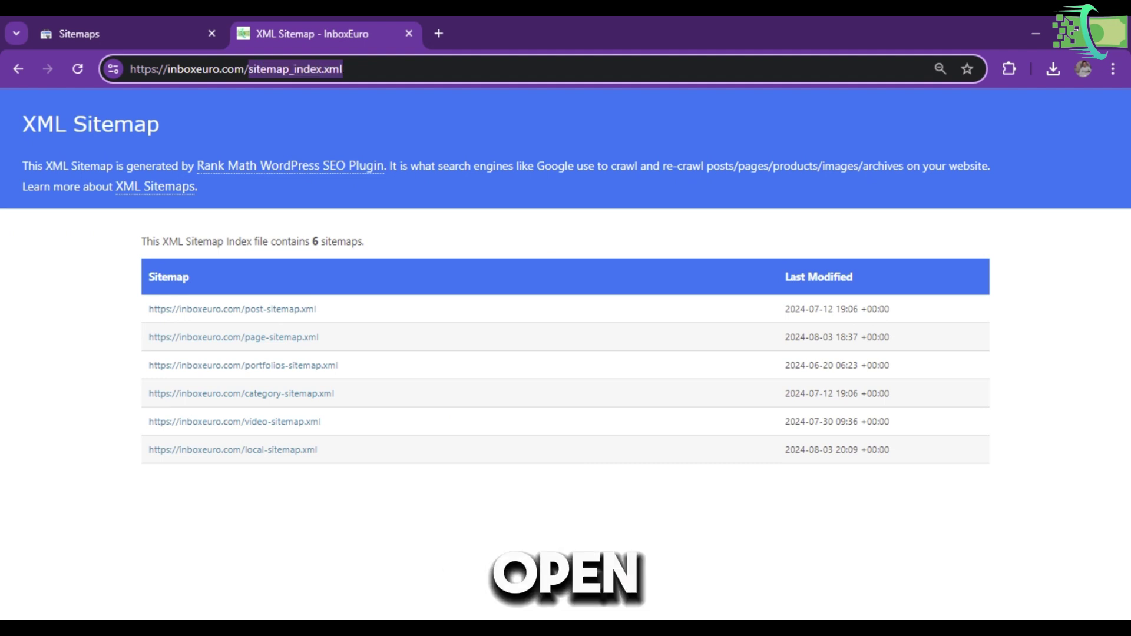
left_click(248, 77)
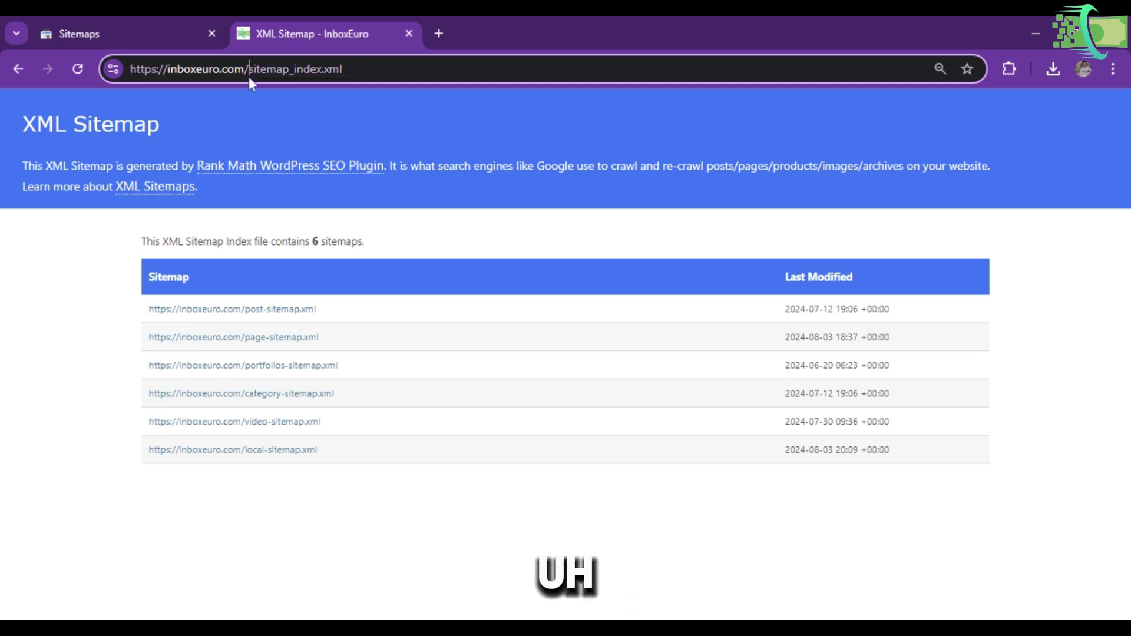
key("shift+Right")
key("shift+Right")
key("shift+Right")
key("shift+Right")
key("shift+Right")
key("shift+Right")
key("shift+Right")
key("shift+Right")
key("shift+Right")
key("shift+Right")
key("shift+Right")
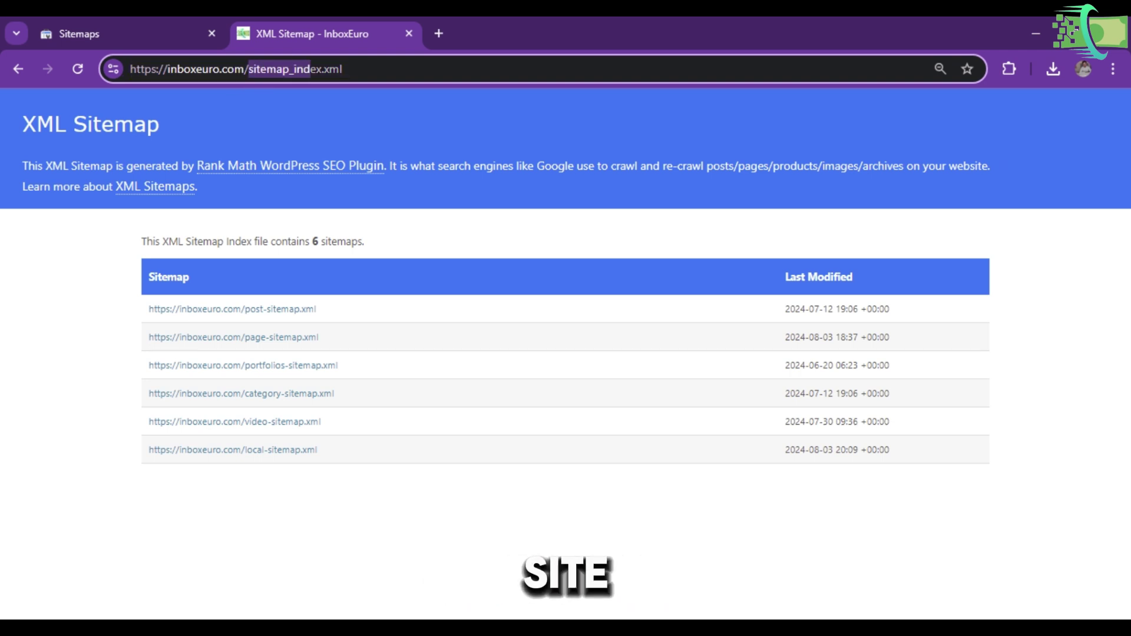
key("shift+Right")
key("shift+Right")
key("shift+Right")
key("shift+Right")
Step: Submit the inboxeuro.com sitemap_index.xml, dismiss the confirmation, and go to the Removals report
key("ctrl+Page_Up")
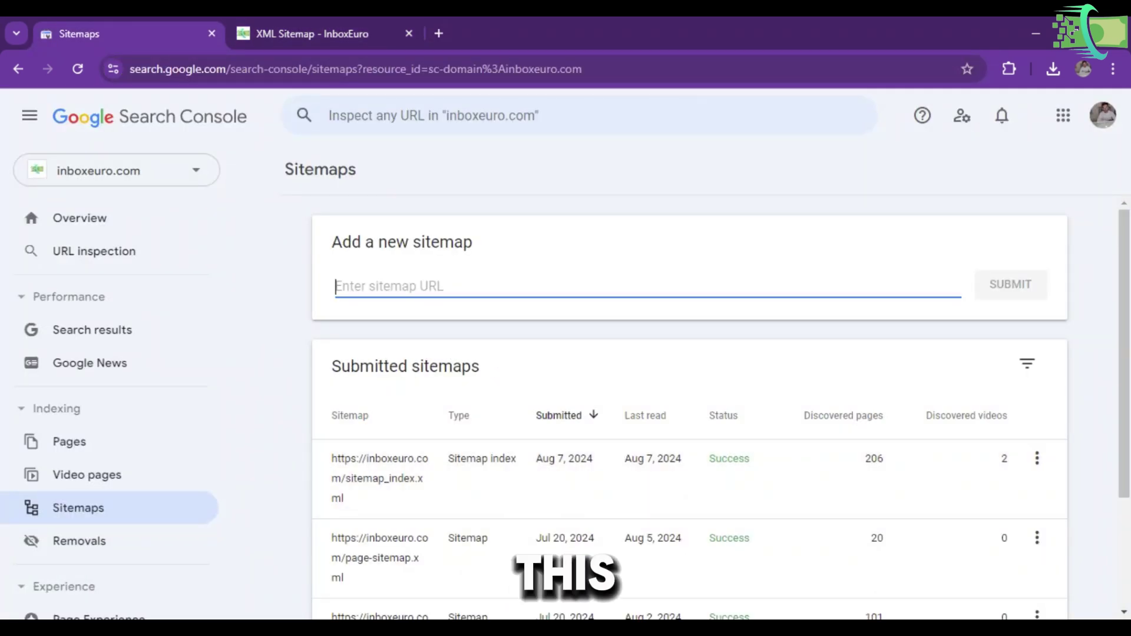
type("https://inboxeuro.com/sitemap_index.xml")
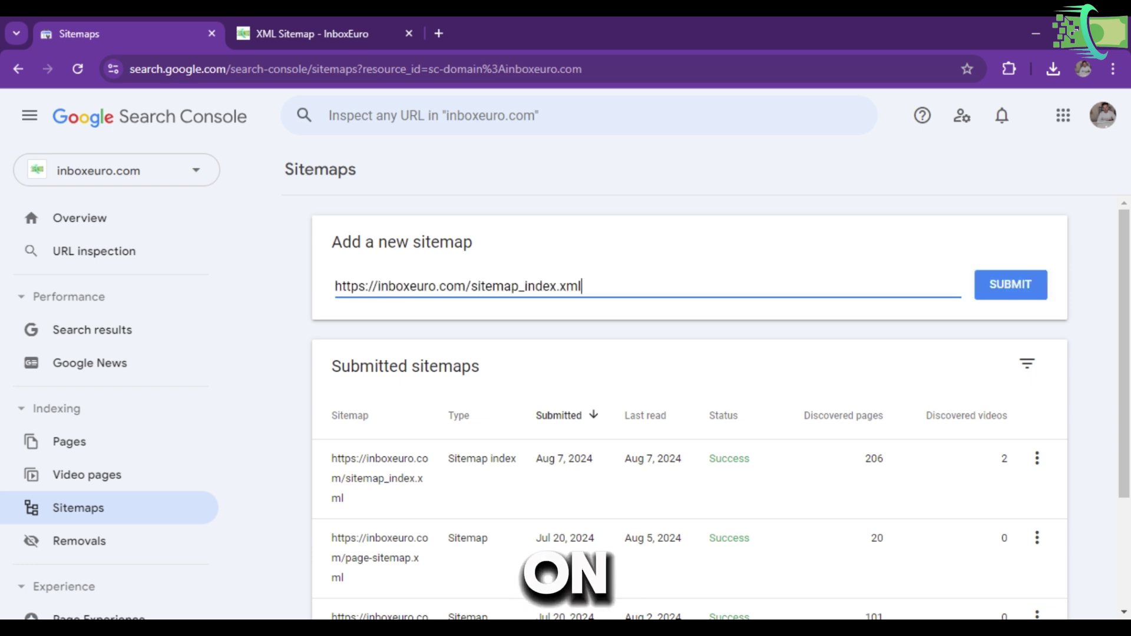
left_click(1015, 291)
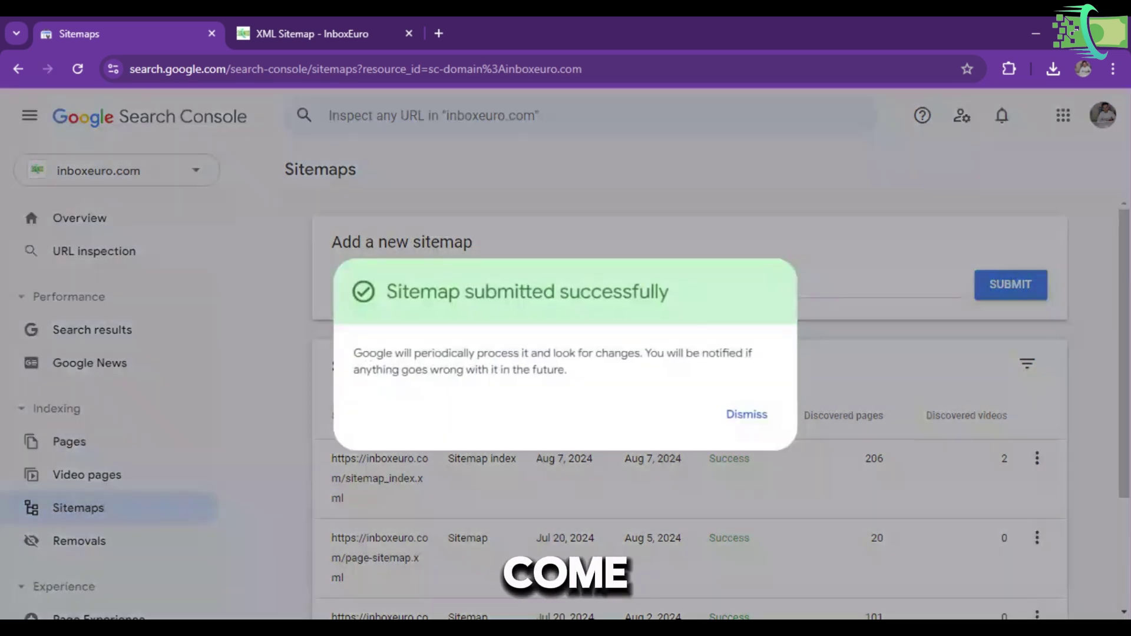
left_click(747, 414)
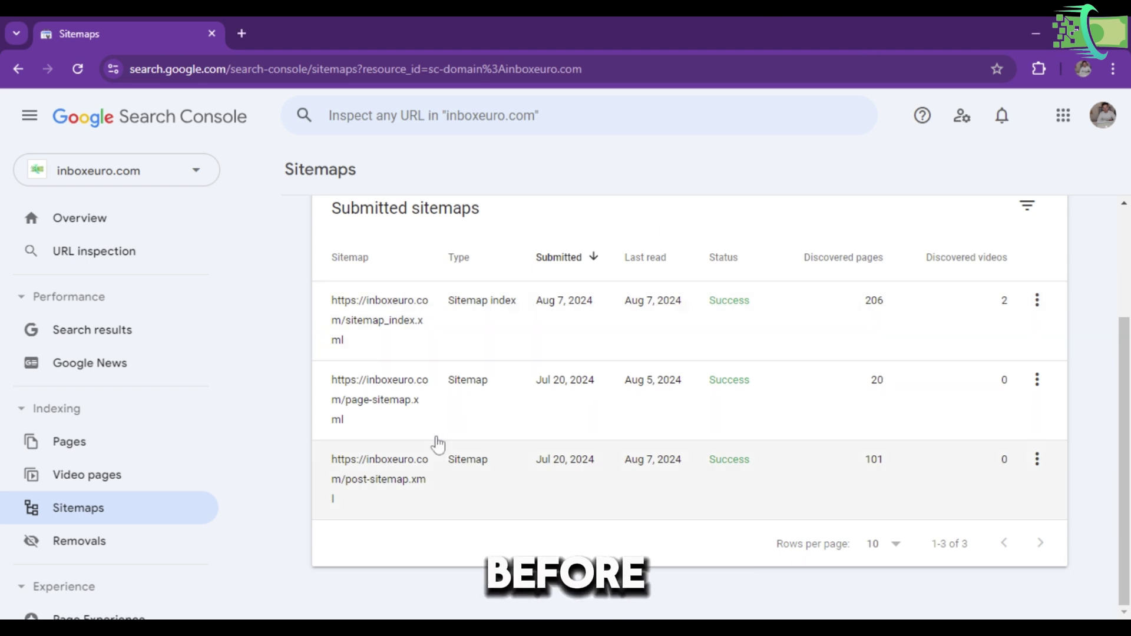
scroll(112, 391, "down", 3)
left_click(159, 350)
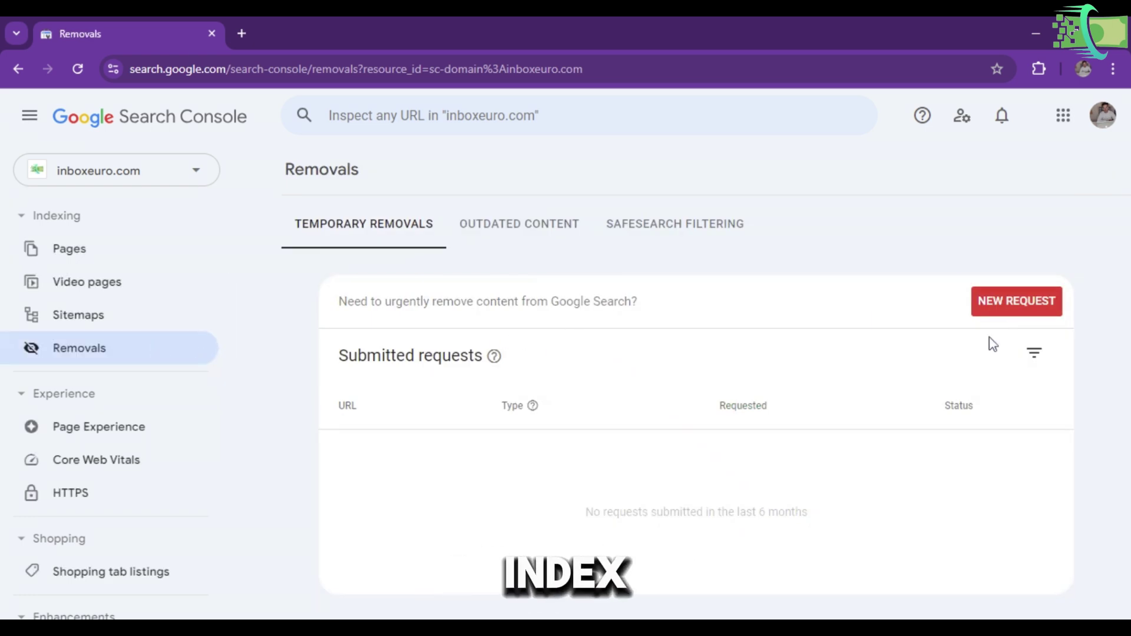
Step: Look over a new URL removal request form, then cancel it without submitting
left_click(1031, 315)
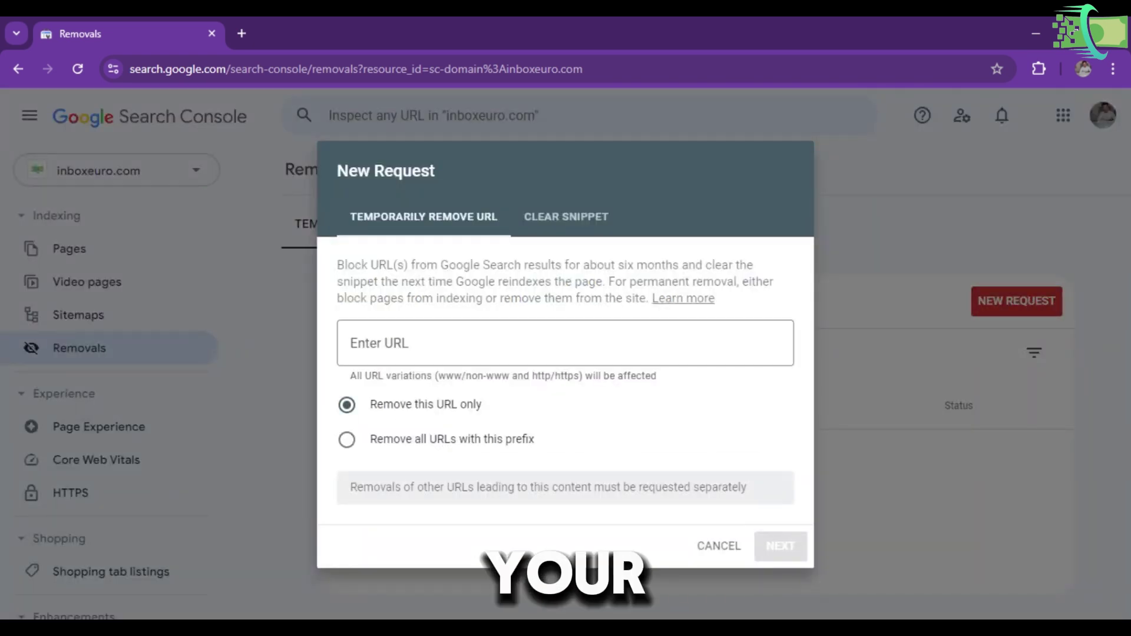
left_click(790, 555)
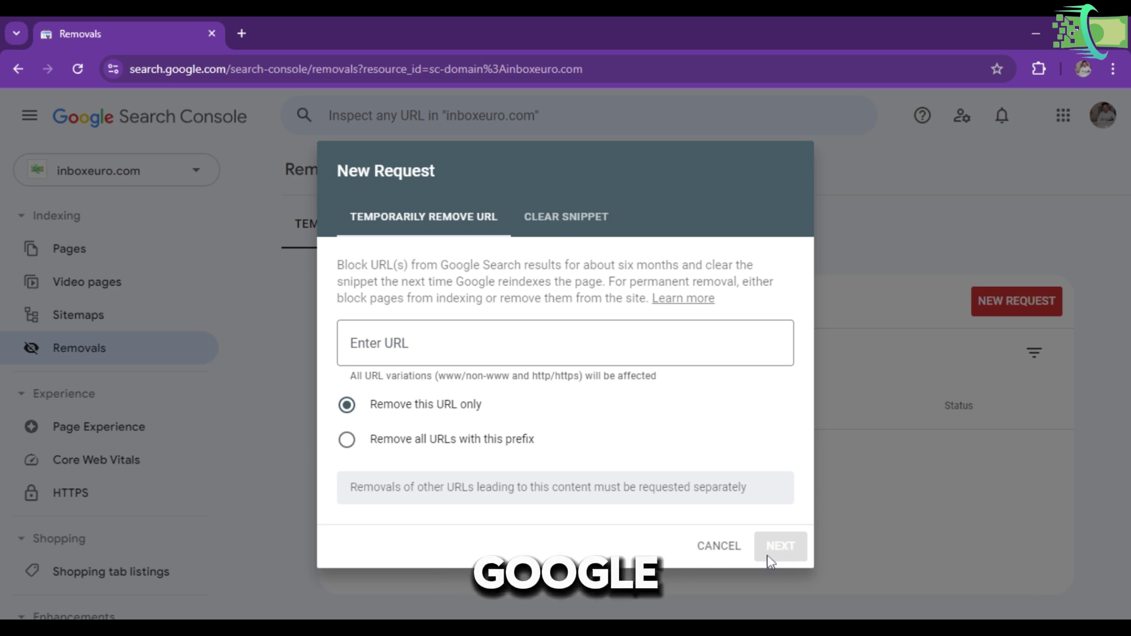
left_click(719, 547)
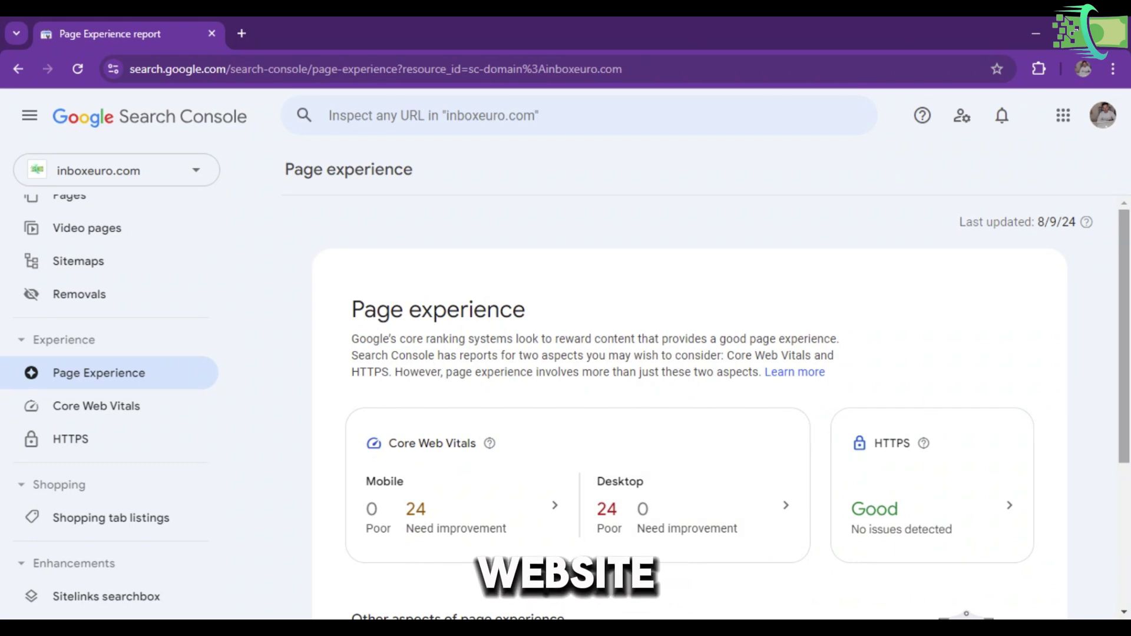
Step: Scroll Page experience, then review Core Web Vitals showing 24 poor desktop URLs
scroll(927, 405, "down", 2)
scroll(722, 409, "down", 1)
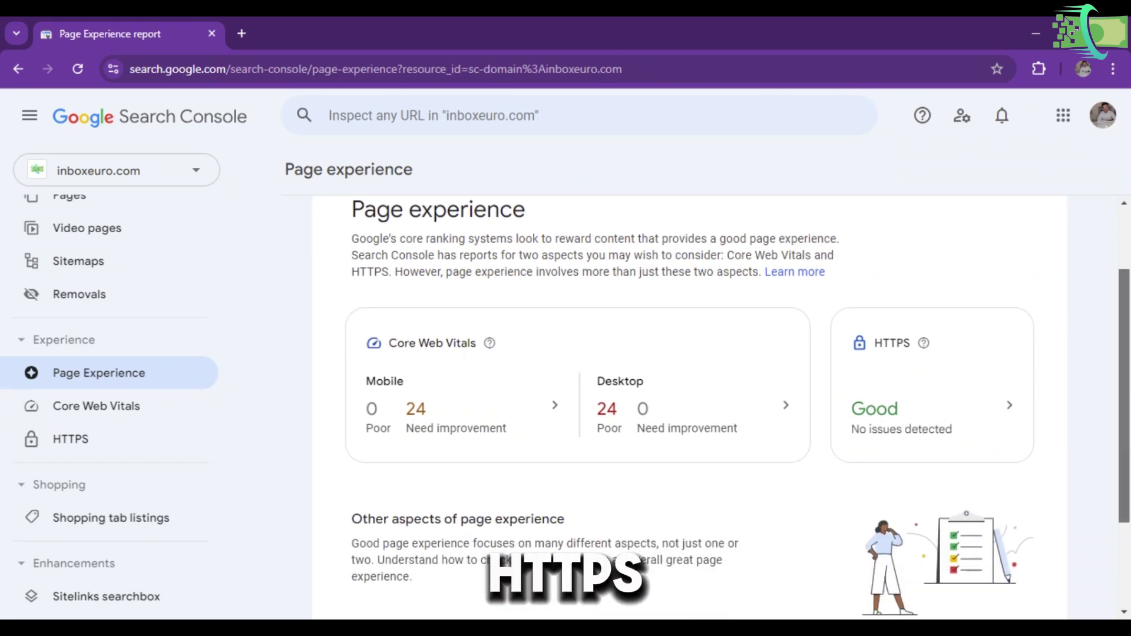
scroll(690, 407, "down", 1)
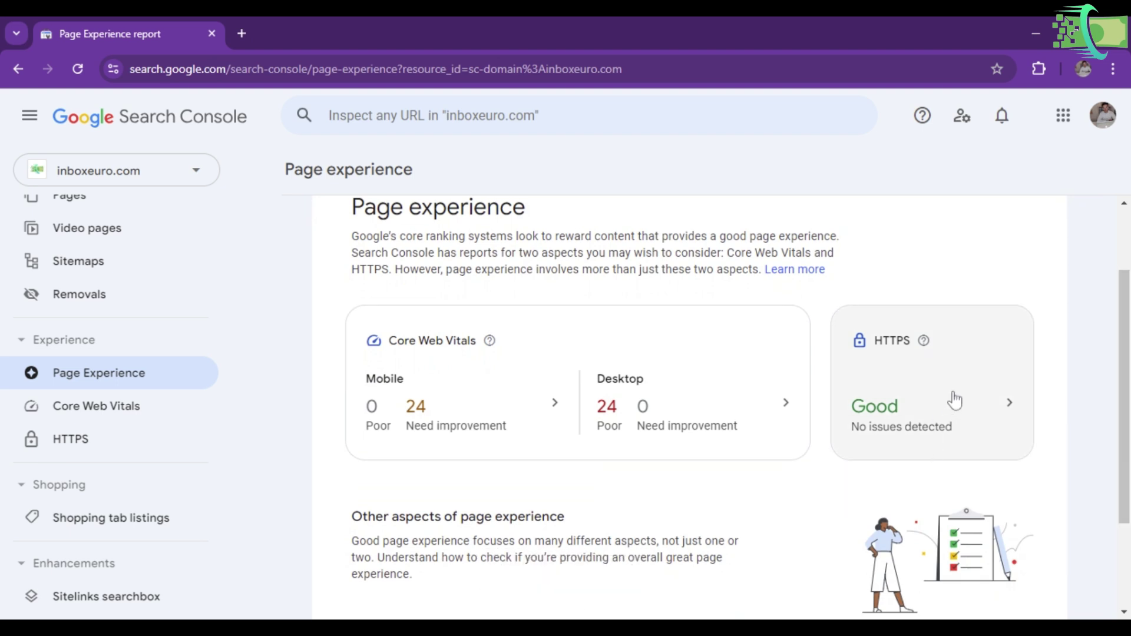
scroll(952, 397, "down", 2)
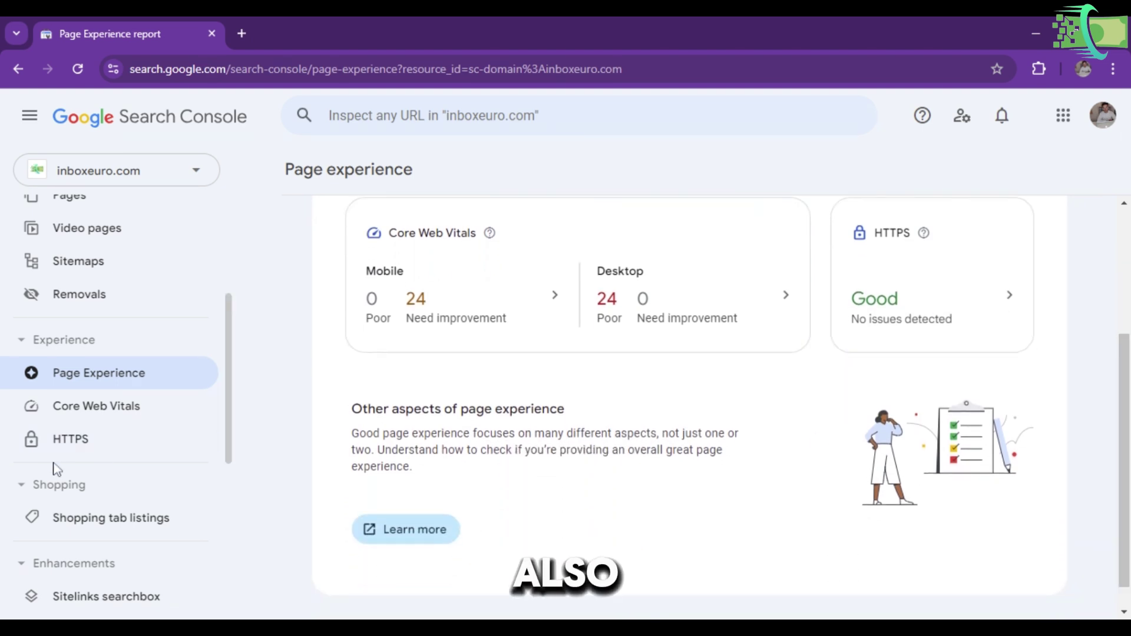
left_click(87, 413)
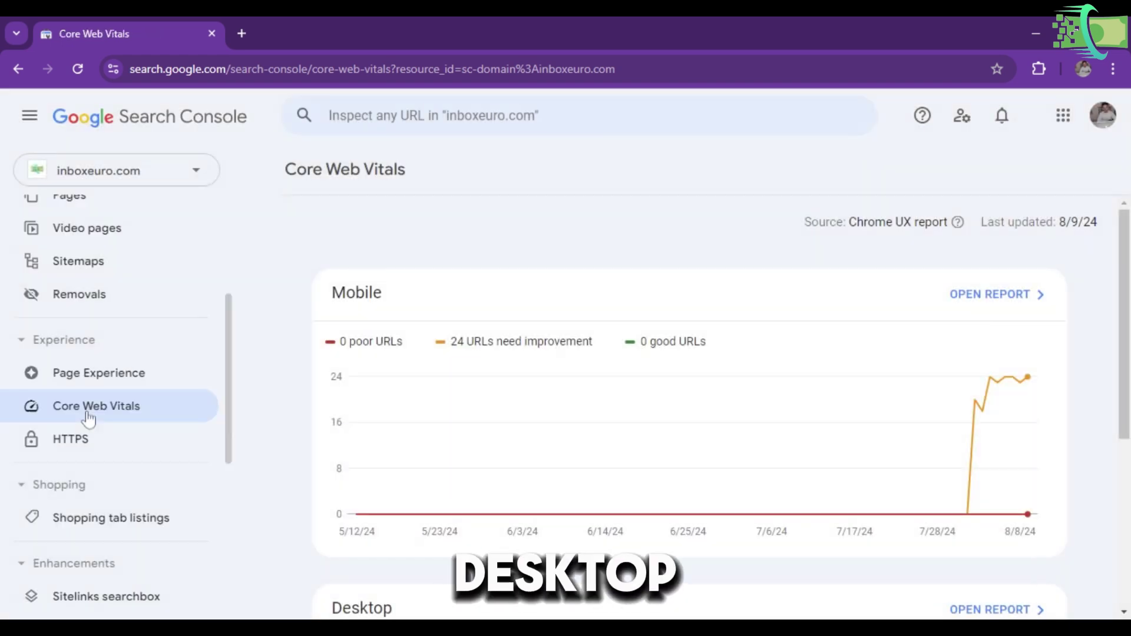
scroll(371, 357, "down", 5)
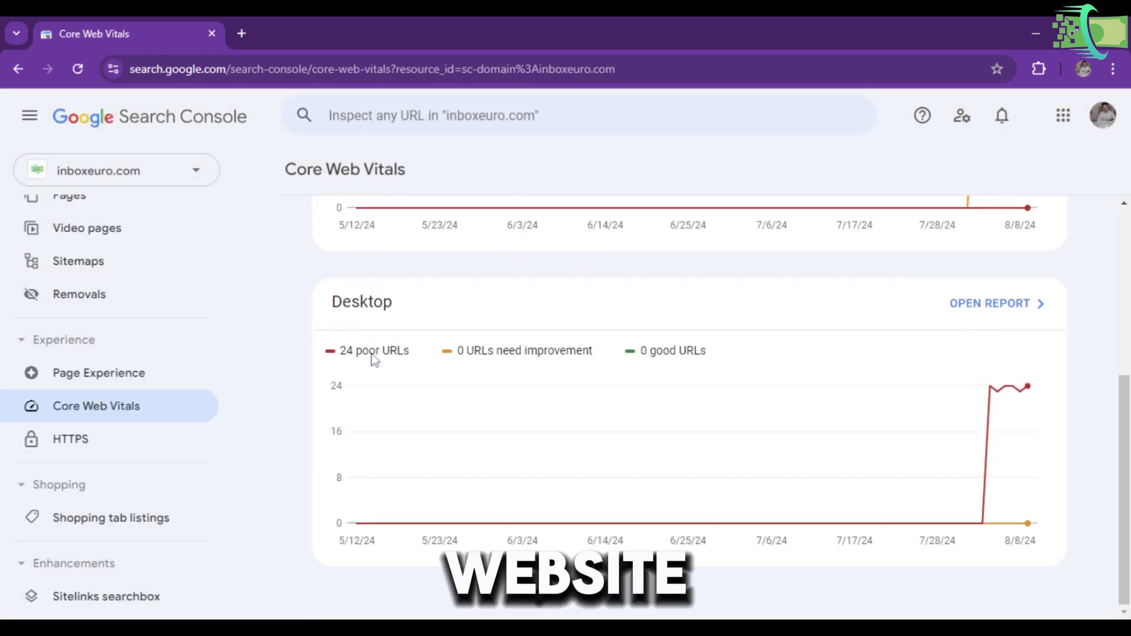
scroll(689, 406, "up", 3)
scroll(689, 407, "down", 3)
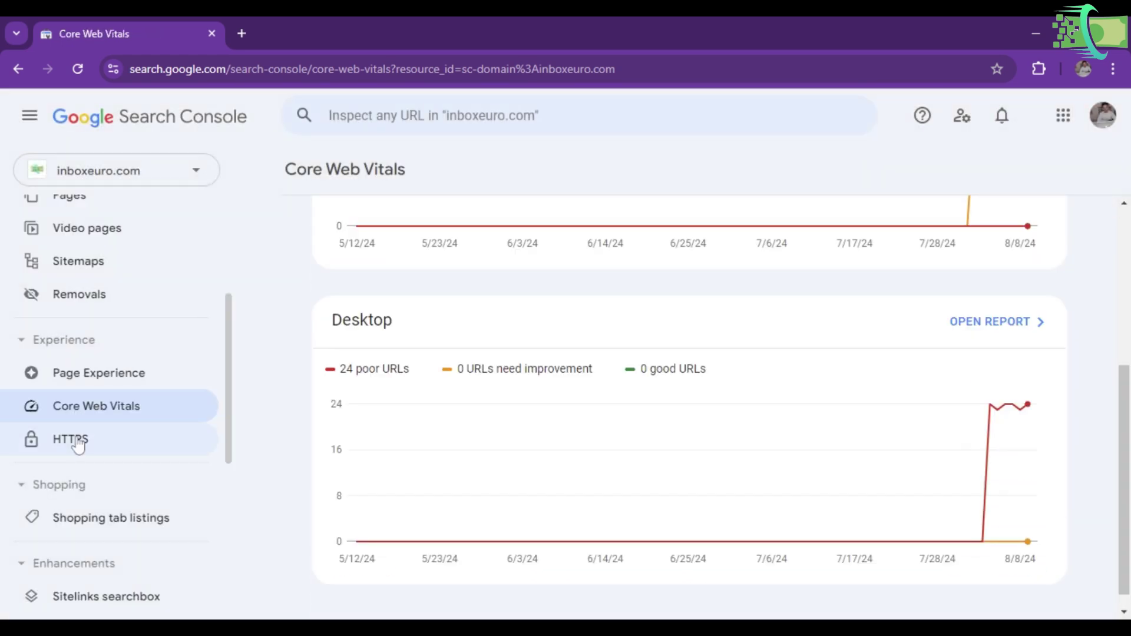
Step: Review the HTTPS report: 0 non-HTTPS URLs and 23 HTTPS URLs
left_click(71, 439)
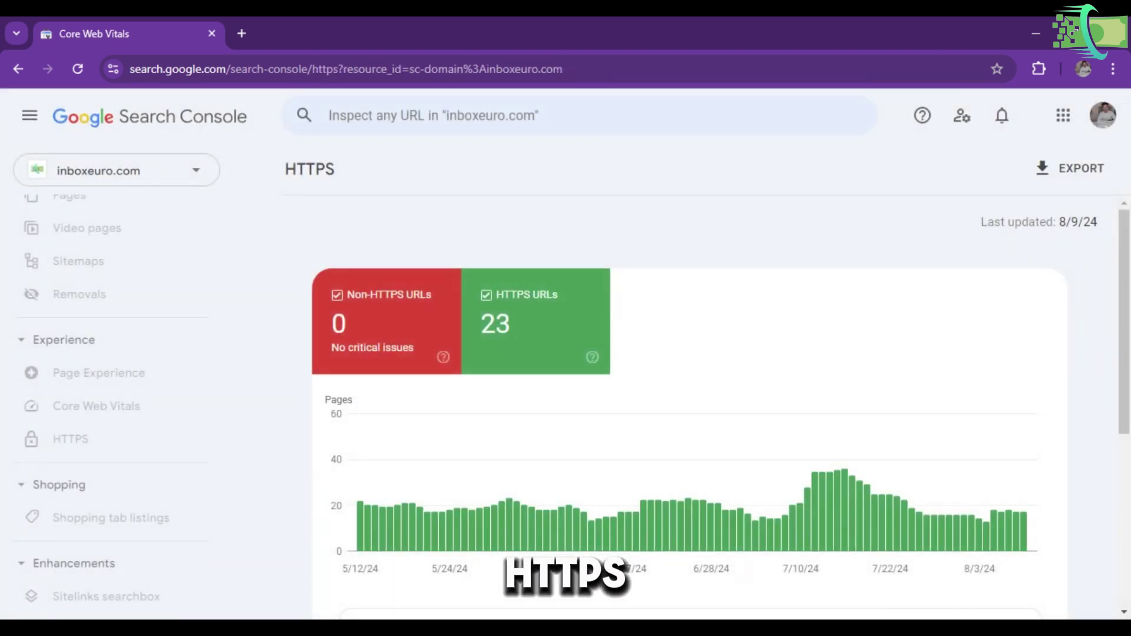
scroll(721, 413, "down", 1)
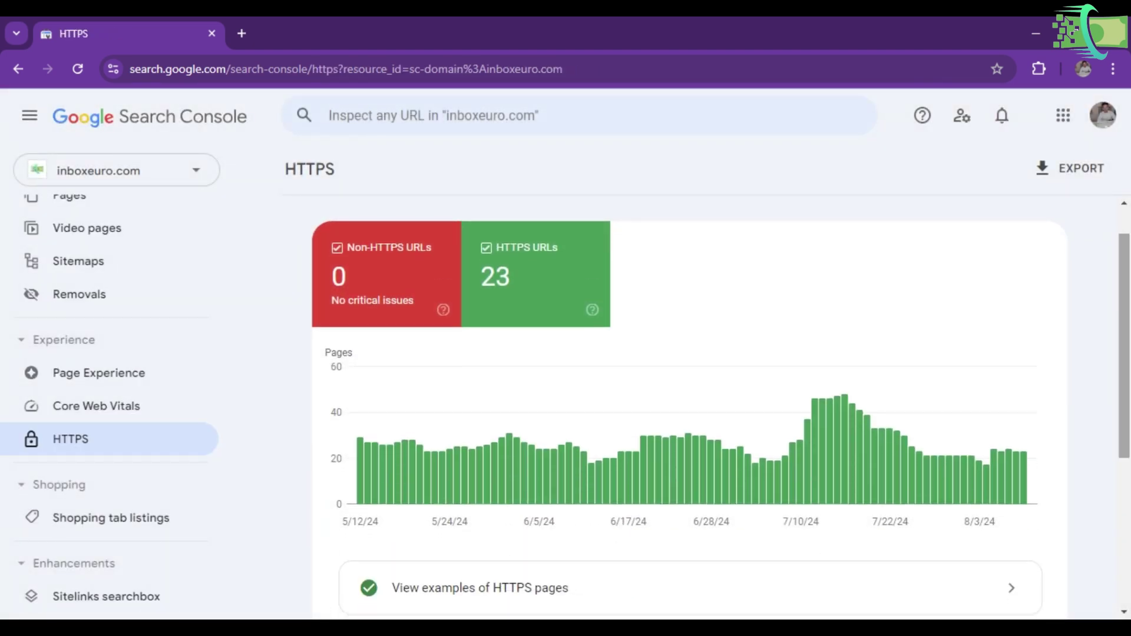
scroll(689, 413, "down", 2)
scroll(277, 475, "up", 3)
scroll(88, 535, "down", 3)
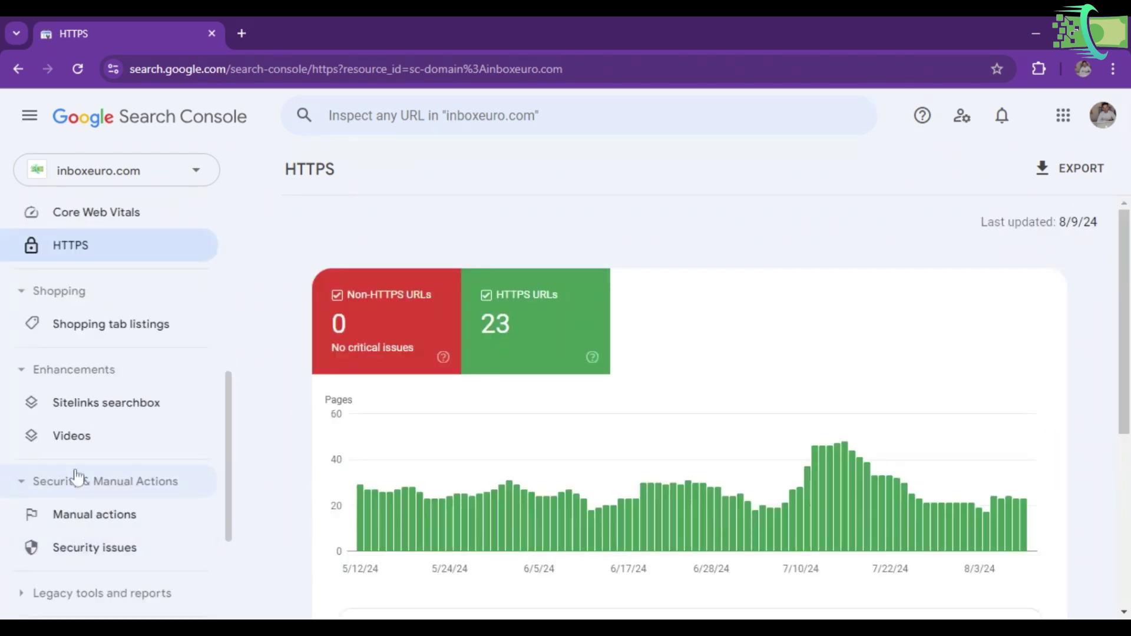
Step: Look through the Shopping tab listings and Sitelinks searchbox reports
left_click(113, 339)
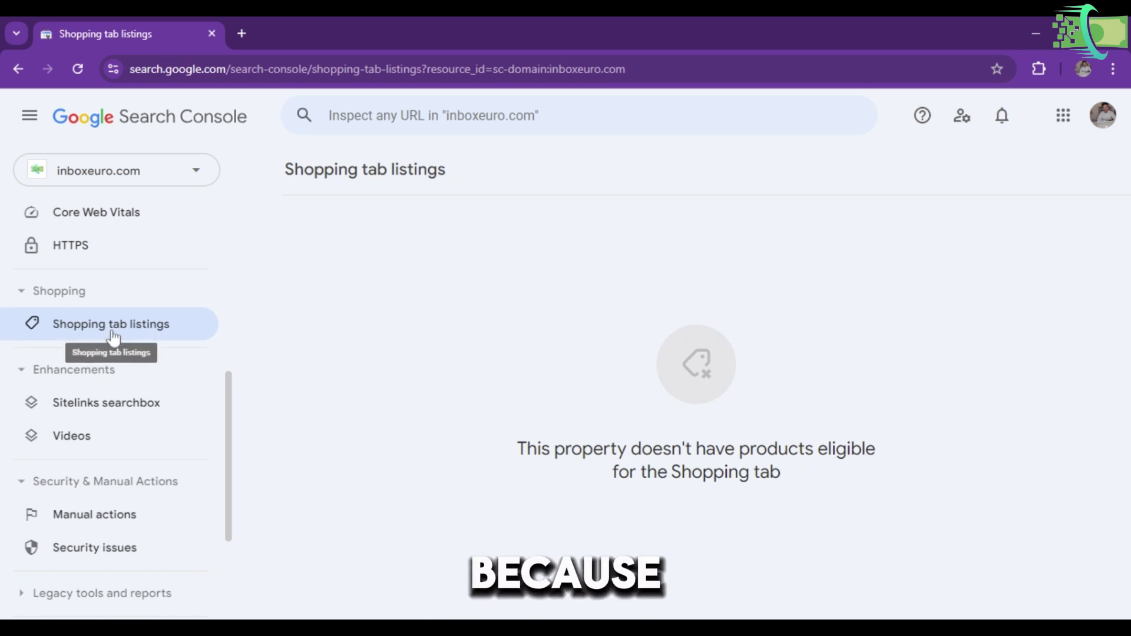
left_click(97, 404)
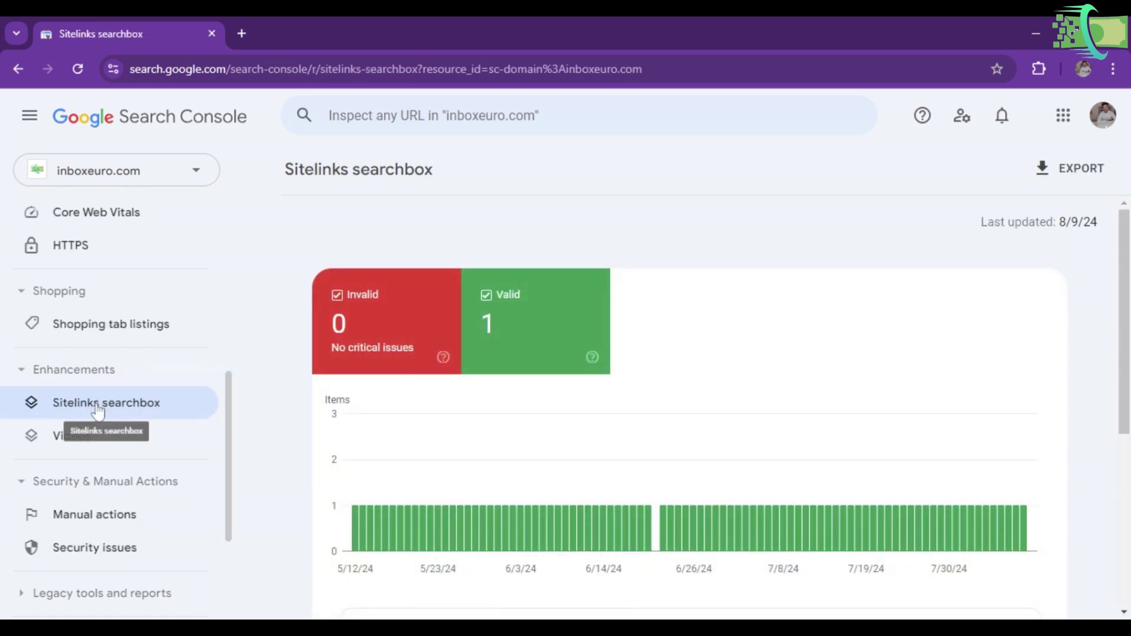
scroll(677, 426, "down", 2)
scroll(677, 413, "down", 3)
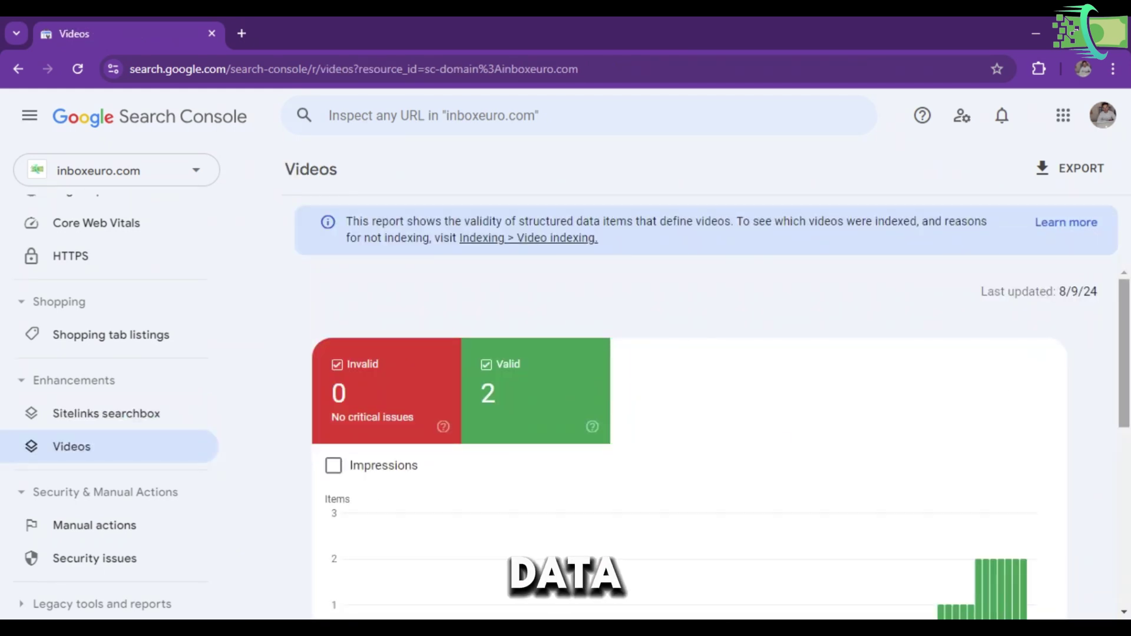
scroll(689, 460, "down", 1)
scroll(690, 442, "down", 1)
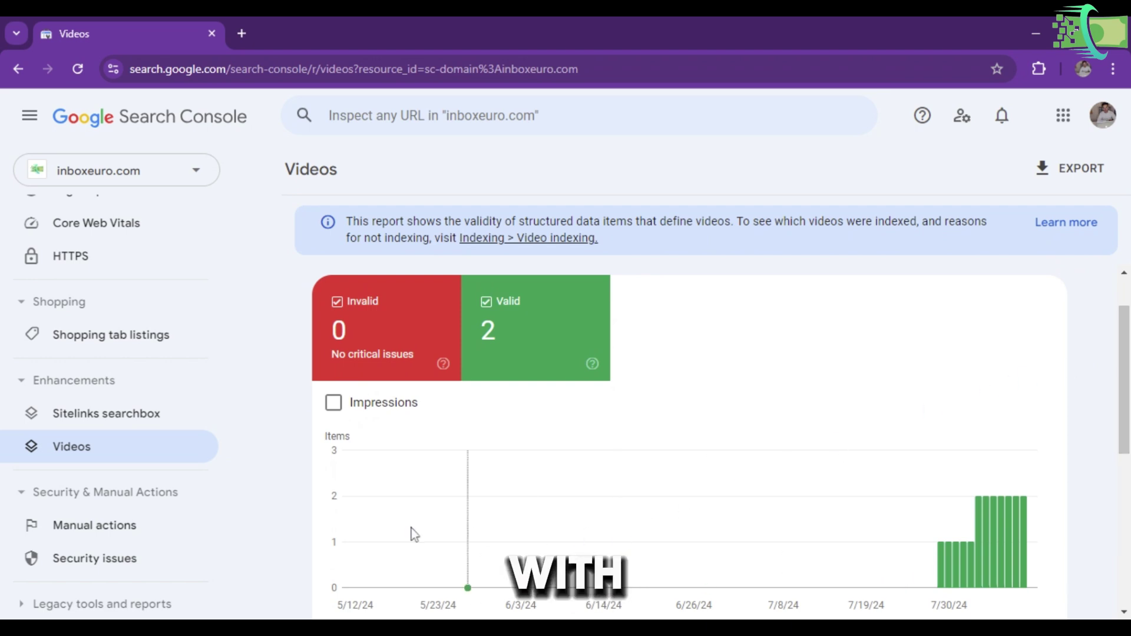
Step: Check Manual actions and Security issues, both reporting no problems
left_click(147, 525)
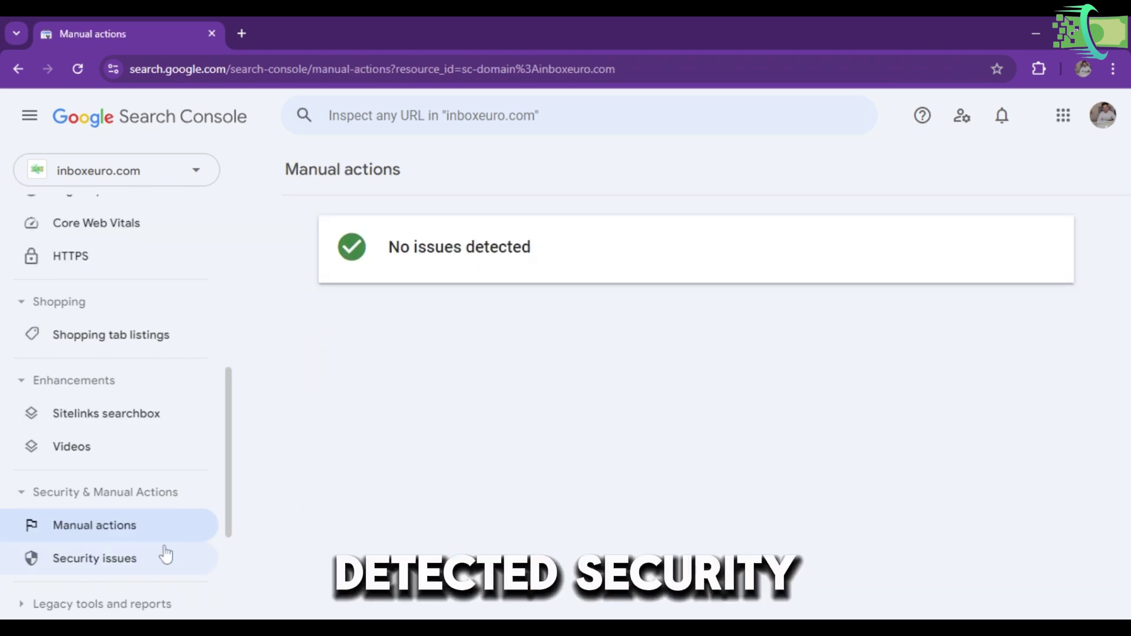
left_click(131, 560)
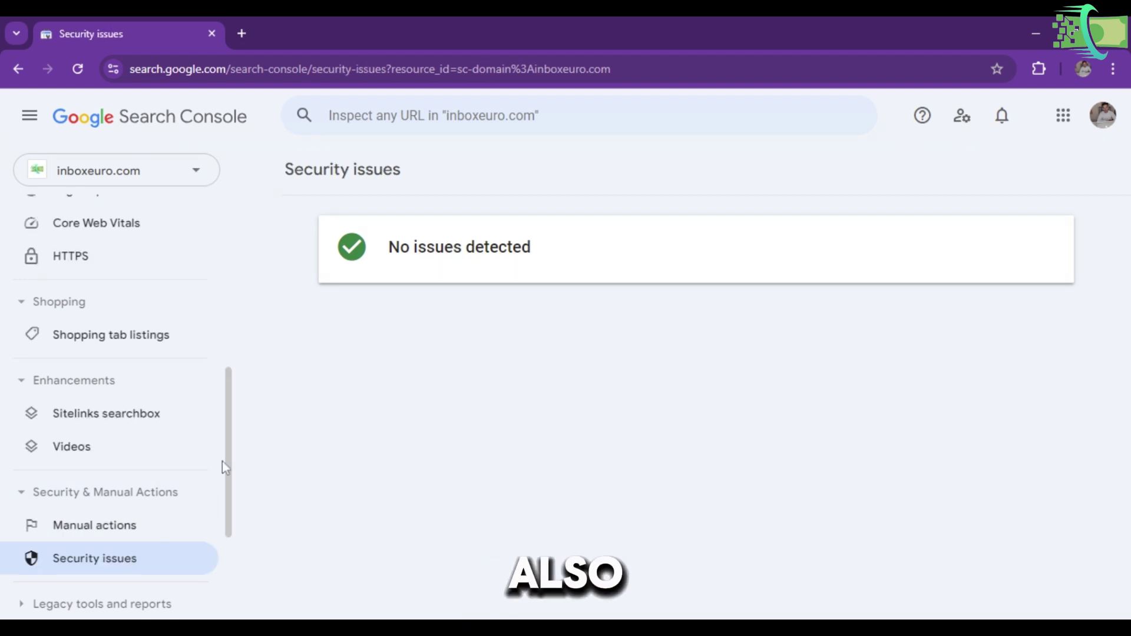
scroll(232, 471, "down", 1)
scroll(231, 478, "down", 5)
Step: View Links totals and top linking sites, led by trustpilot.com (17) and clicksgetpaid.com (13)
left_click(221, 507)
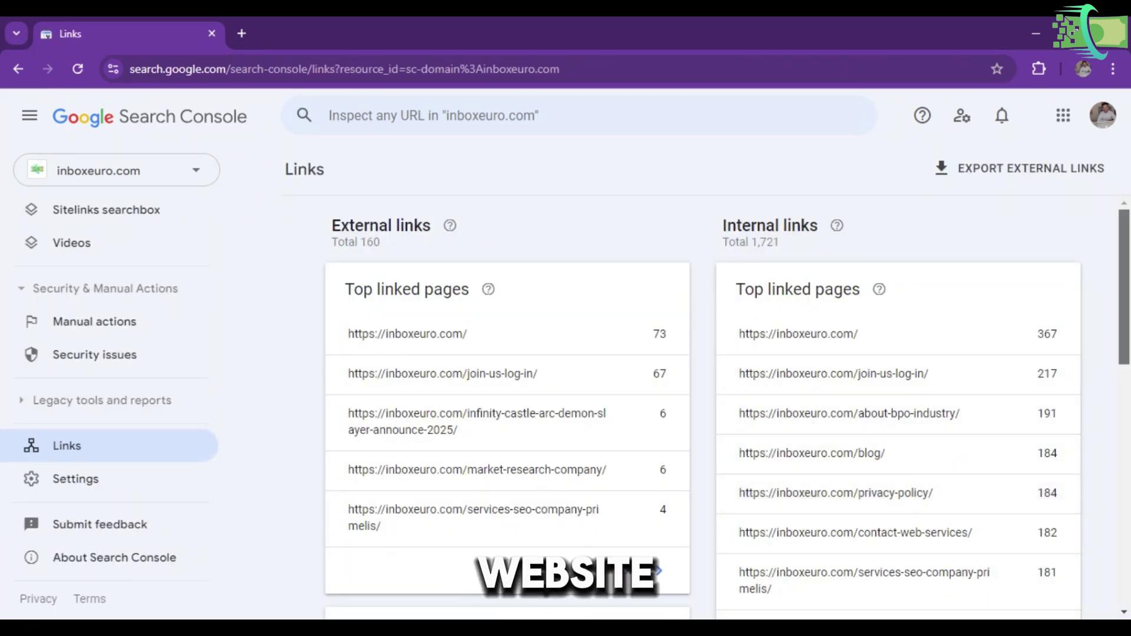
scroll(727, 408, "down", 1)
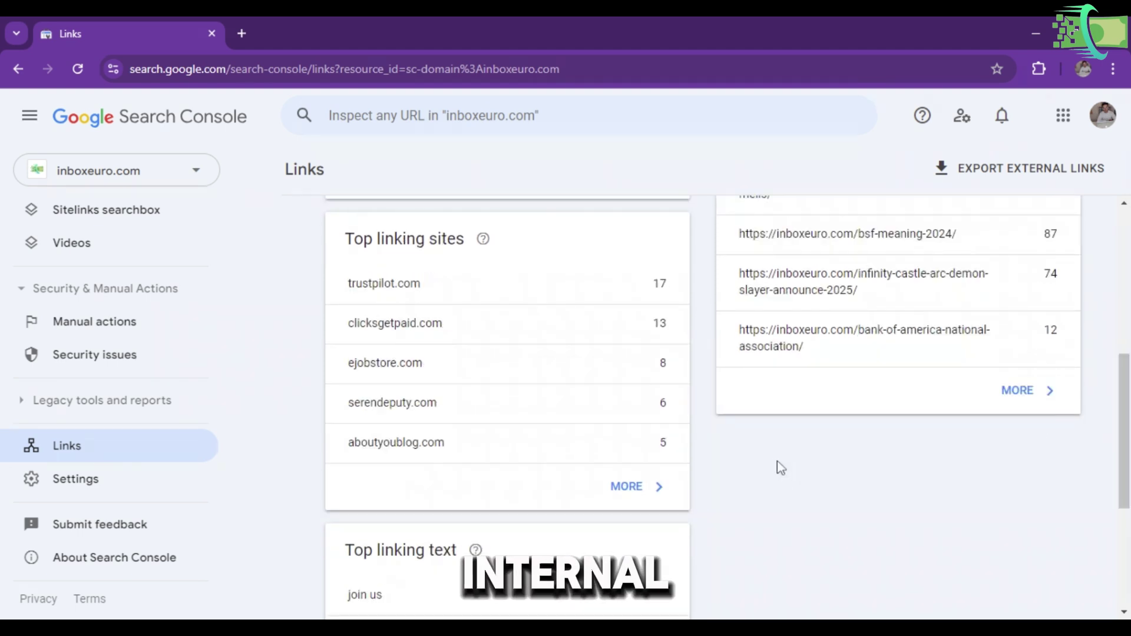
scroll(811, 470, "down", 6)
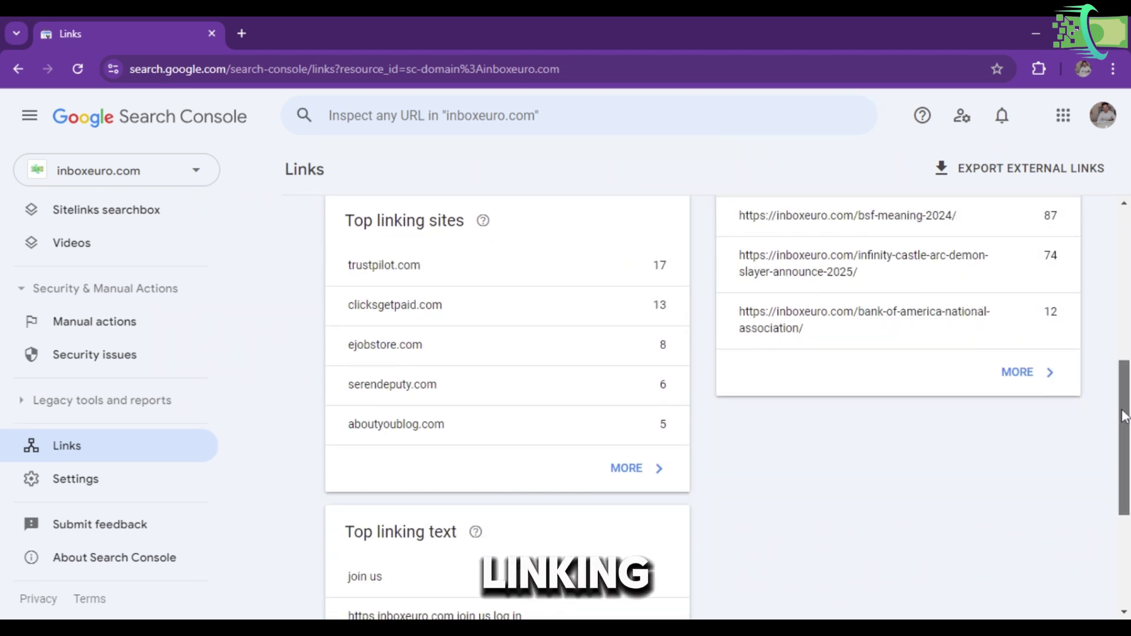